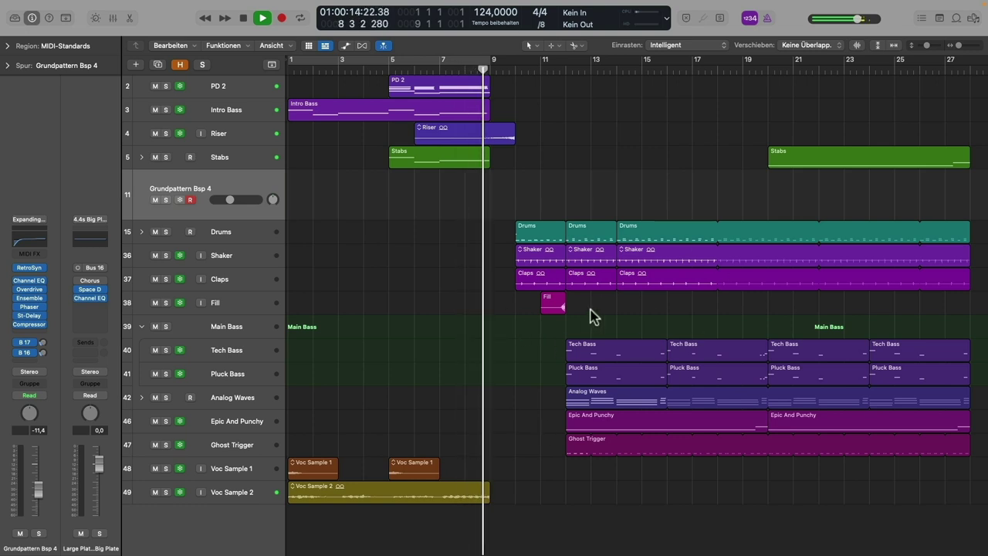
# - Audition the arrangement from just before bar 16 and mute the Voc Sample 1 and Voc Sample 2 tracks
pyautogui.press('space')
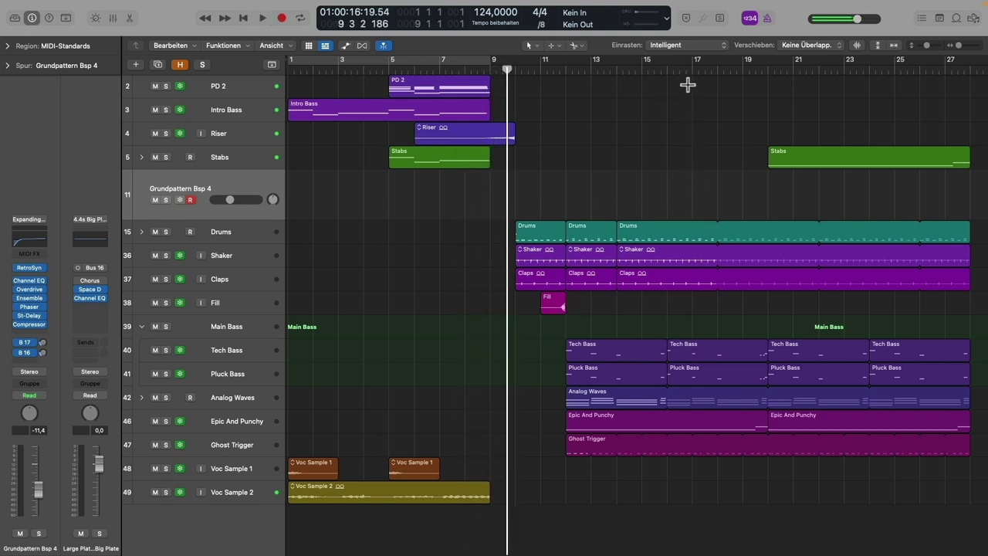
pyautogui.click(665, 68)
pyautogui.press('space')
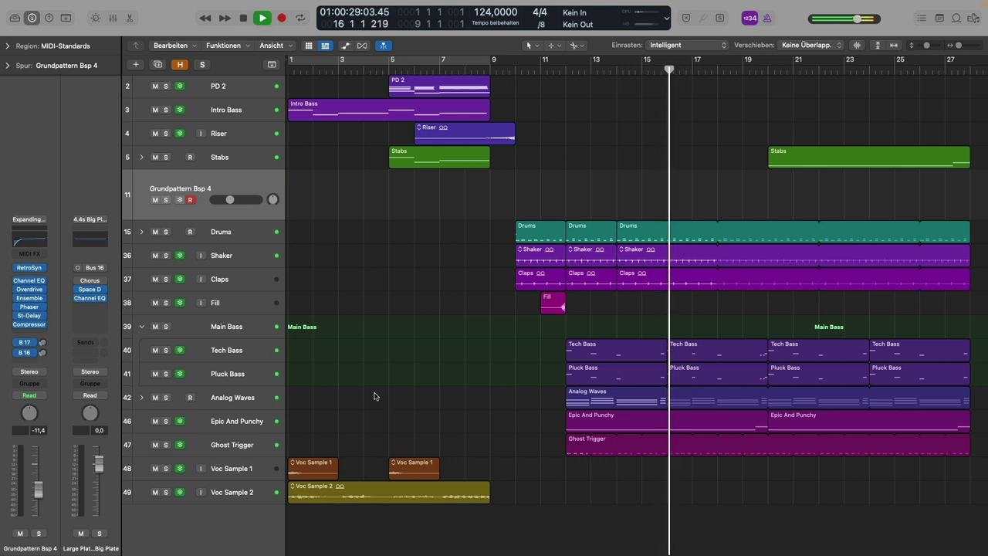
pyautogui.click(155, 469)
pyautogui.click(155, 492)
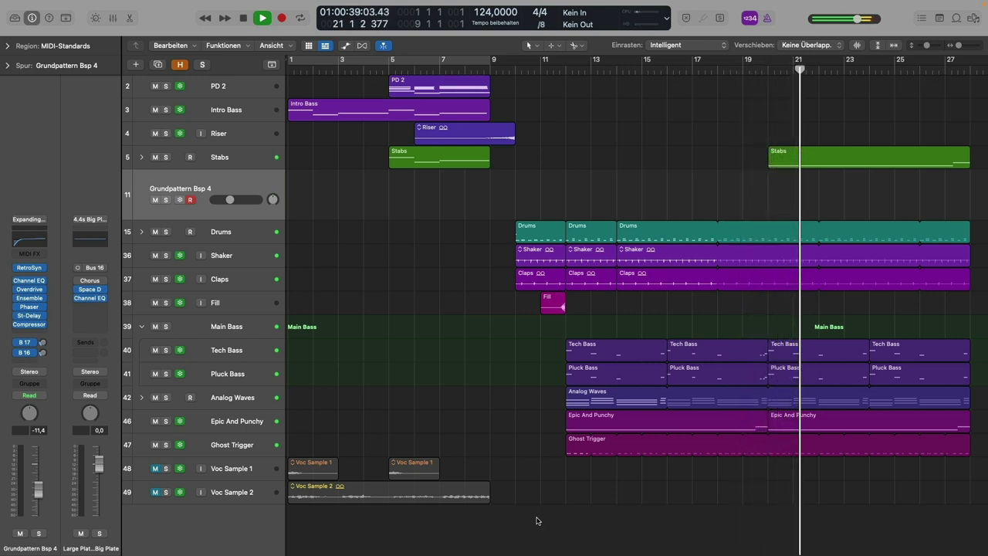
pyautogui.press('space')
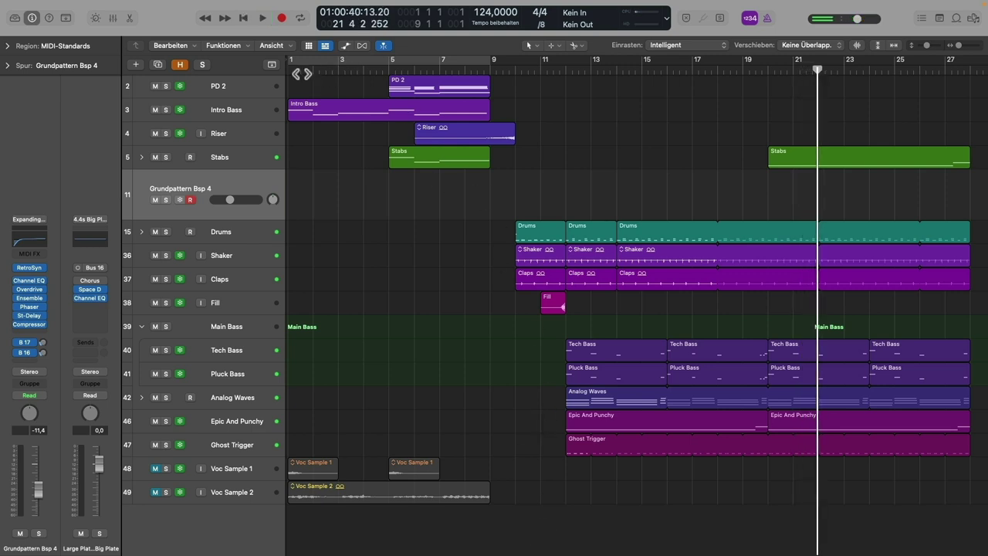
pyautogui.press('Return')
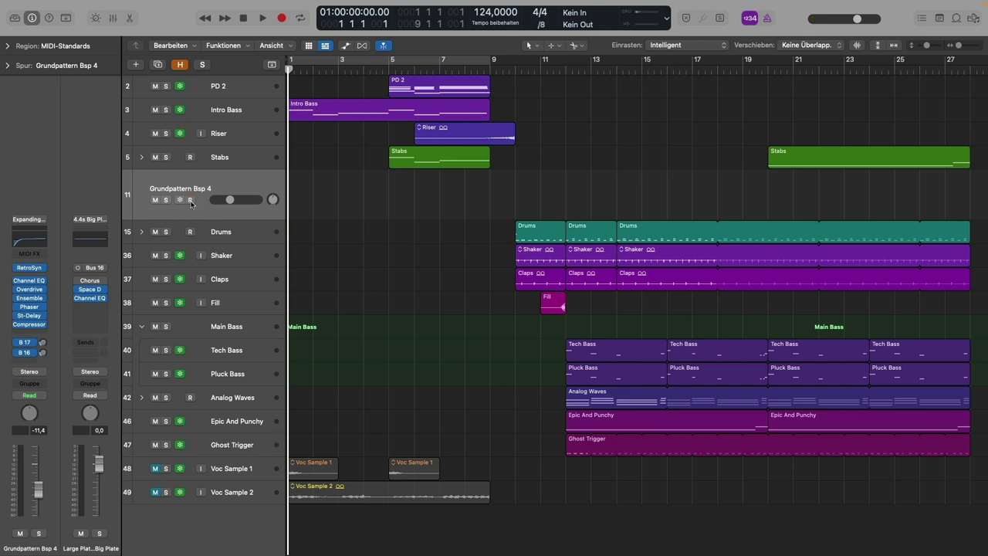
# - Create a MIDI region spanning bars 1 to 9 on the Grundpattern Bsp 4 track and open it for note editing
pyautogui.keyDown('super'); pyautogui.click(301, 187); pyautogui.keyUp('super')
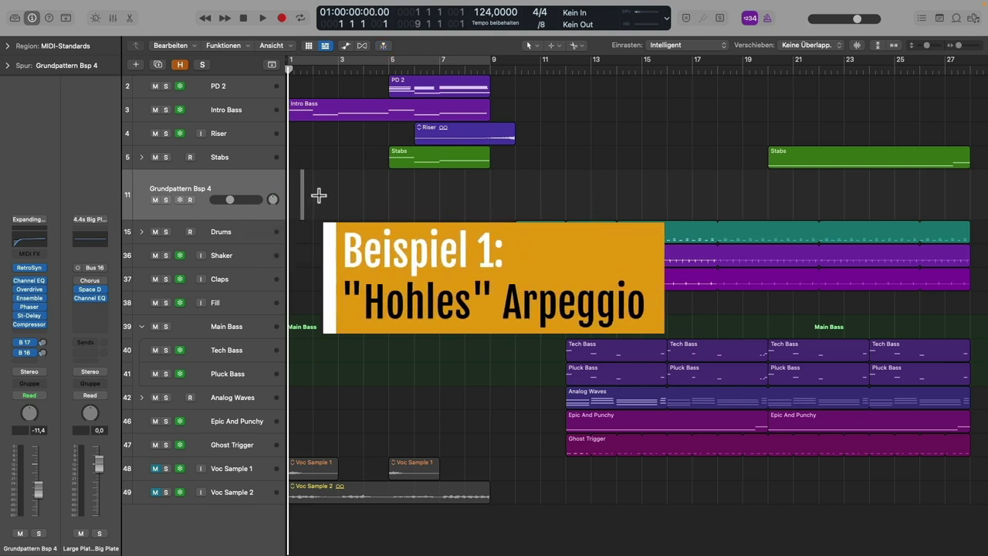
pyautogui.rightClick(311, 195)
pyautogui.click(340, 193)
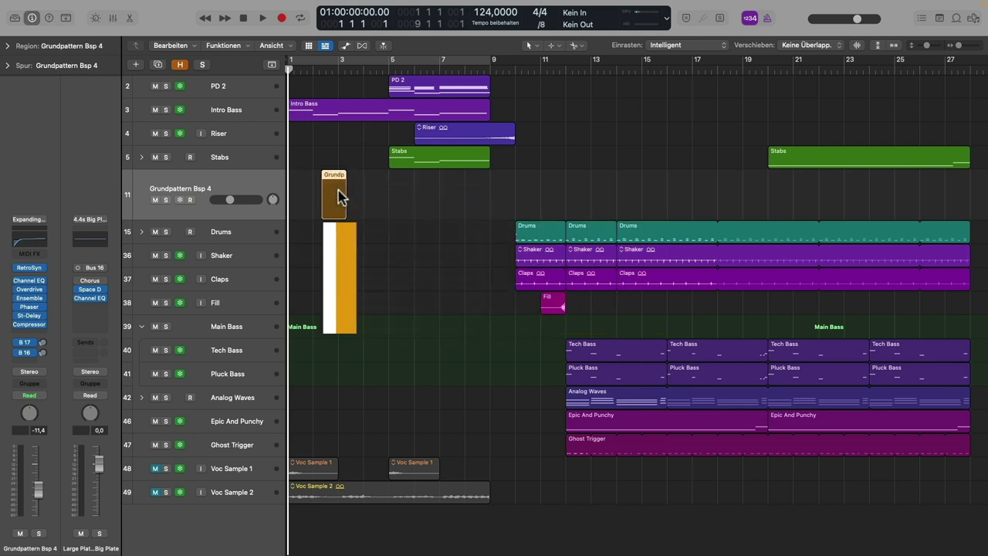
pyautogui.moveTo(334, 194); pyautogui.dragTo(488, 217)
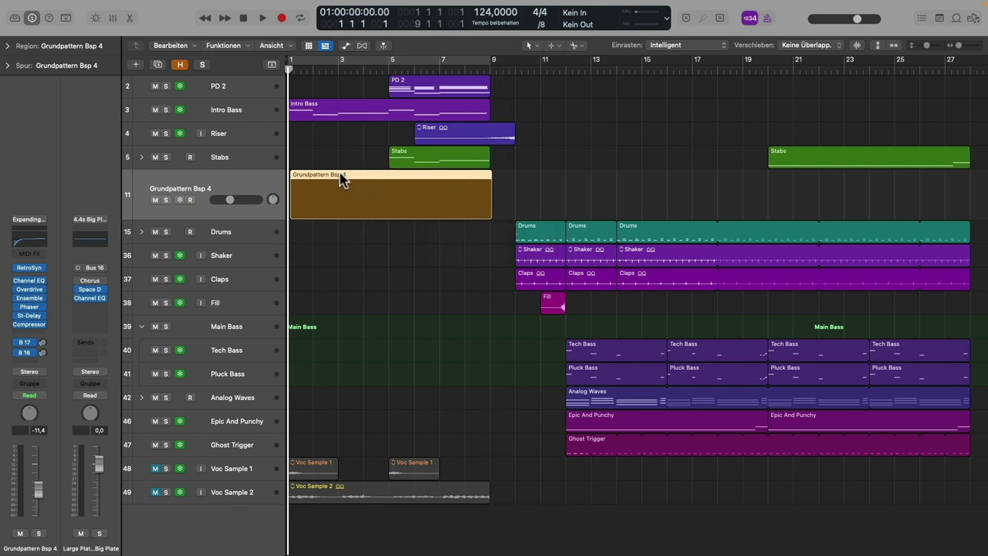
pyautogui.doubleClick(340, 173)
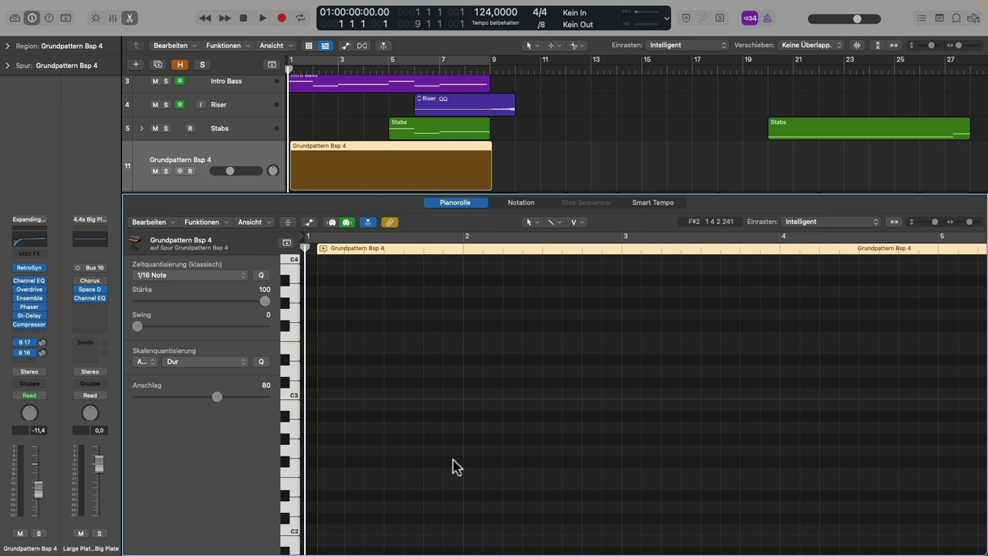
pyautogui.click(251, 155)
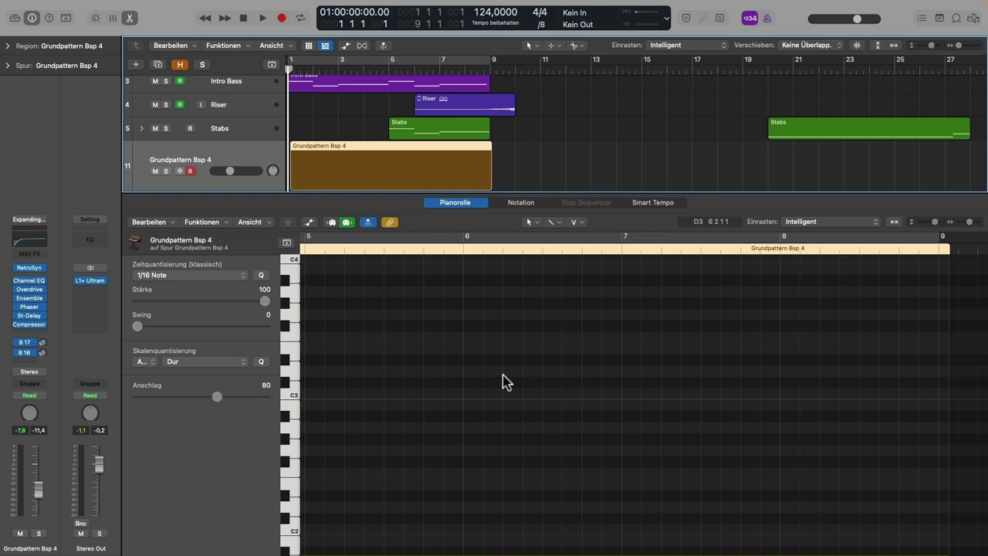
# - Enter four sixteenth-length notes C3, G3, C4, G3 from the region's start, spaced an eighth note apart
pyautogui.press('space')
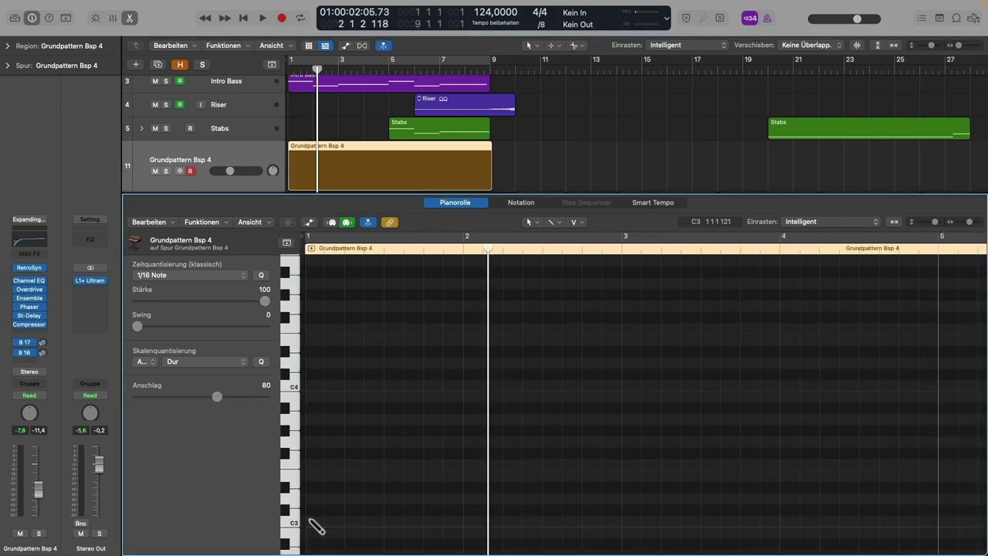
pyautogui.click(310, 521)
pyautogui.click(329, 442)
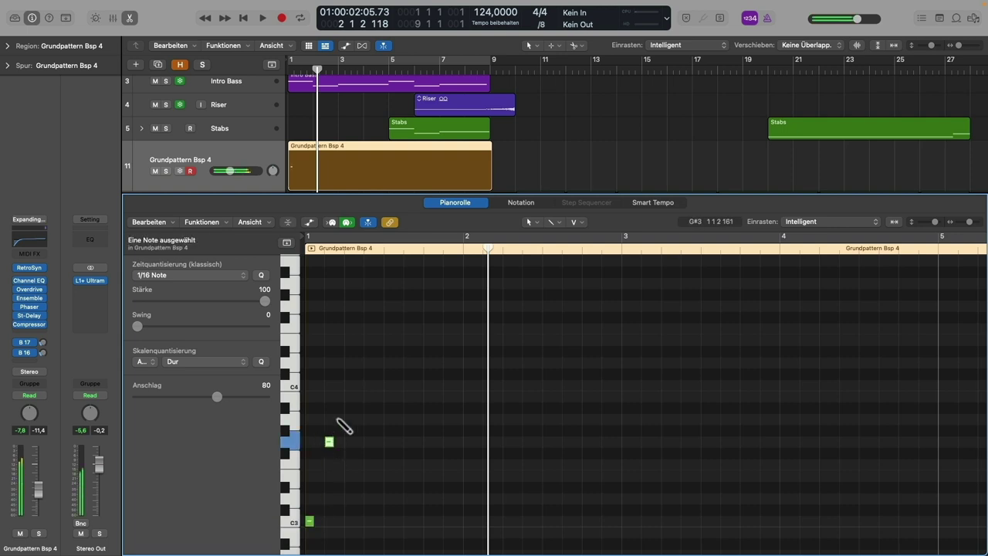
pyautogui.click(348, 384)
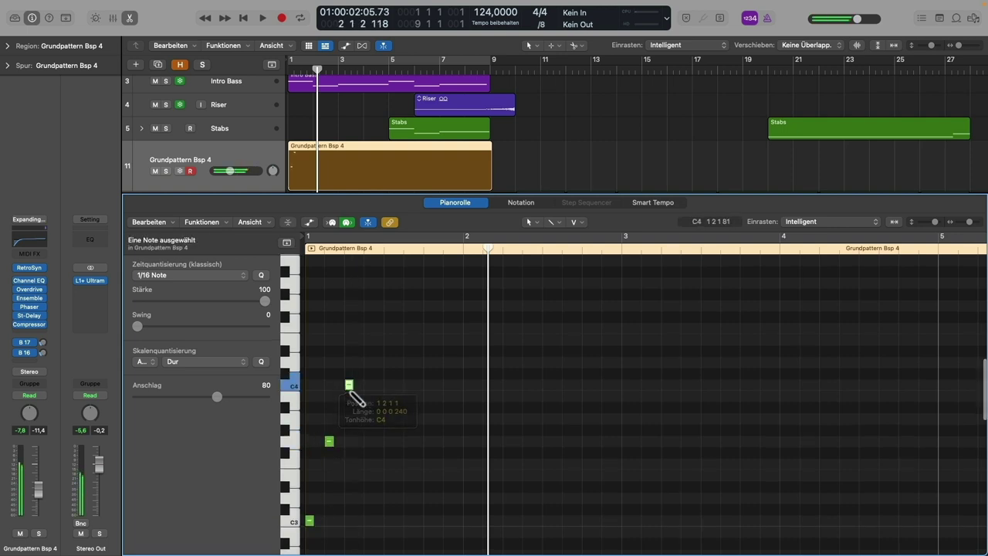
pyautogui.click(367, 441)
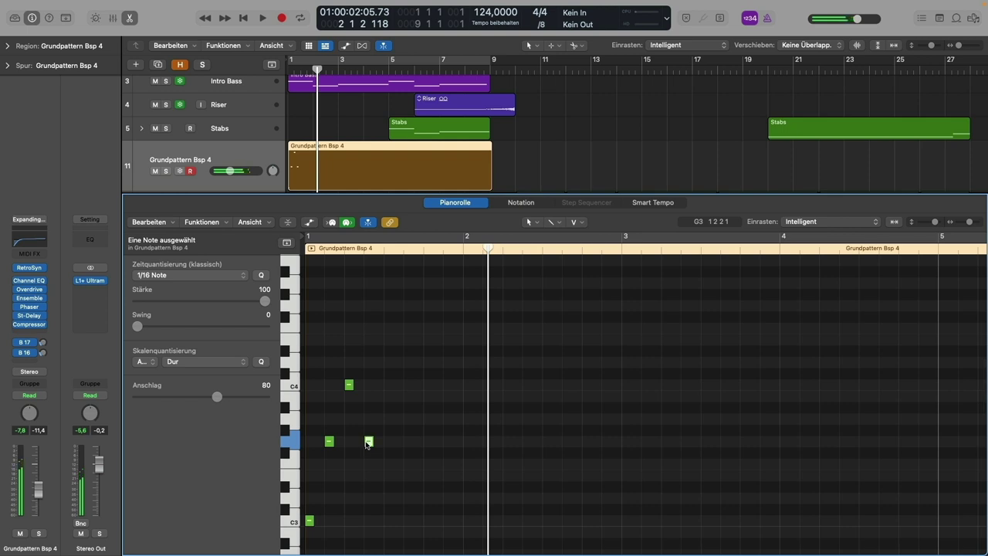
# - Repeat the four-note C3, G3, C4, G3 figure seven times to fill the first four bars
pyautogui.moveTo(423, 373); pyautogui.dragTo(328, 470)
pyautogui.scroll(2, 368, 500)
pyautogui.scroll(3, 367, 501)
pyautogui.scroll(-1, 368, 498)
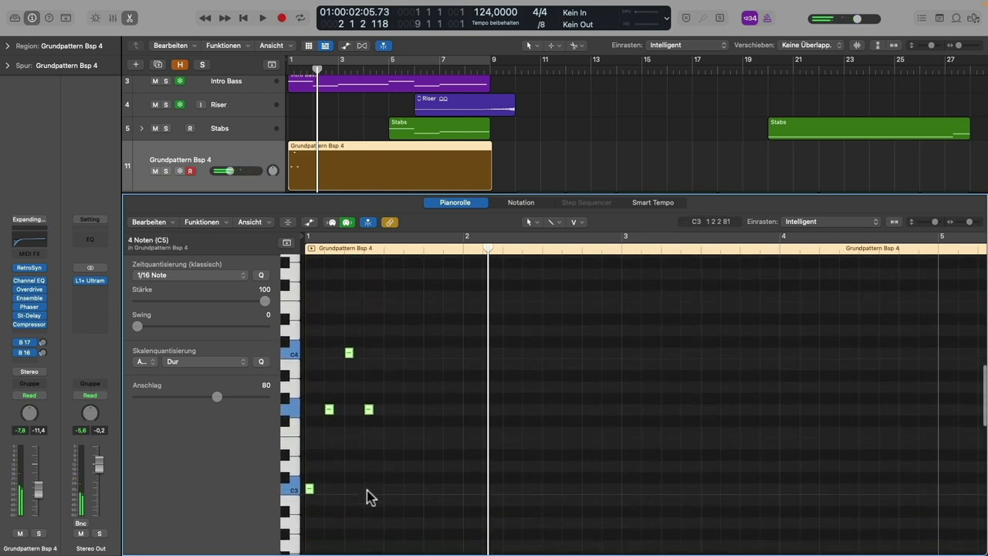
pyautogui.press('super+r')
pyautogui.press('super+r')
pyautogui.press('super+r')
pyautogui.press('super+r')
pyautogui.press('super+r')
pyautogui.press('super+r')
pyautogui.press('super+r')
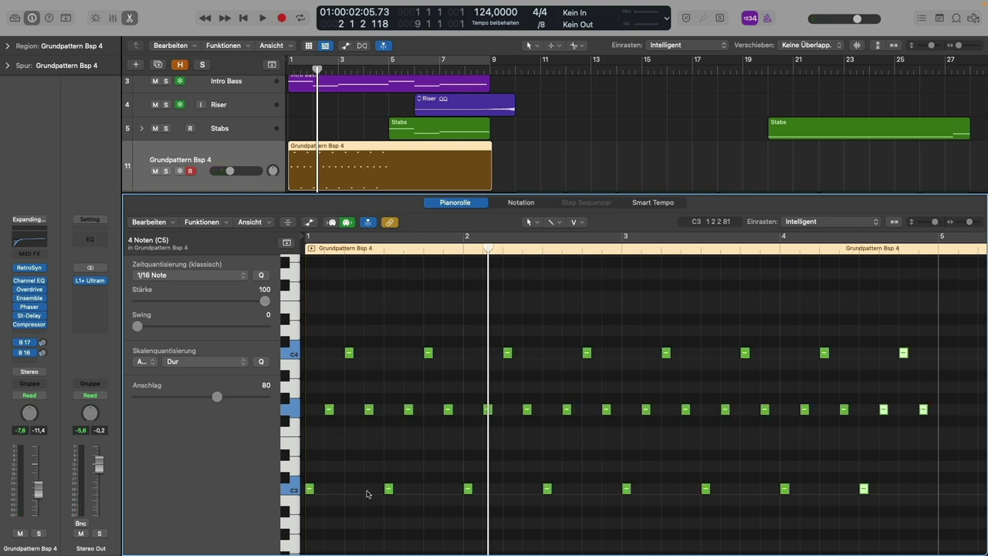
# - Play the four-bar arpeggio from the start to check how it sounds
pyautogui.press('Return')
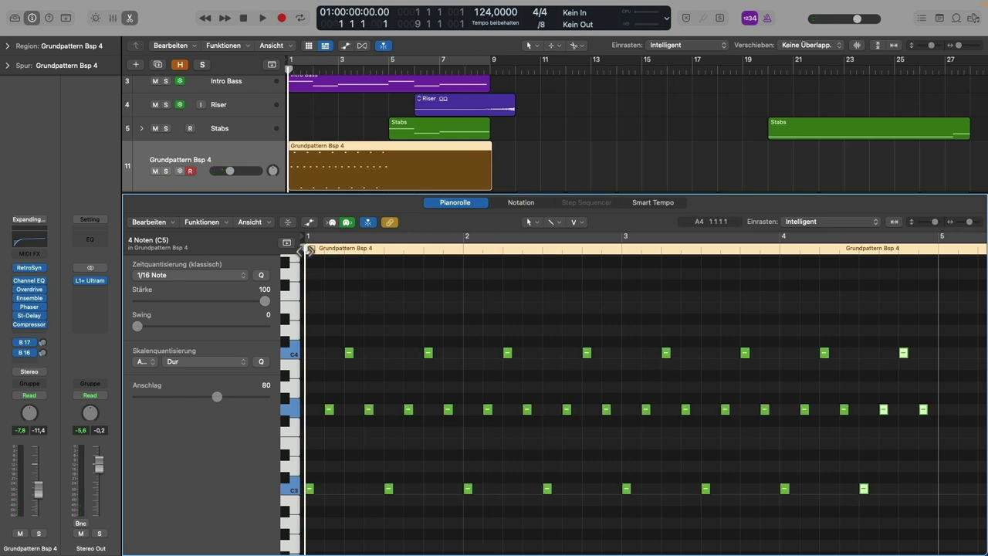
pyautogui.press('space')
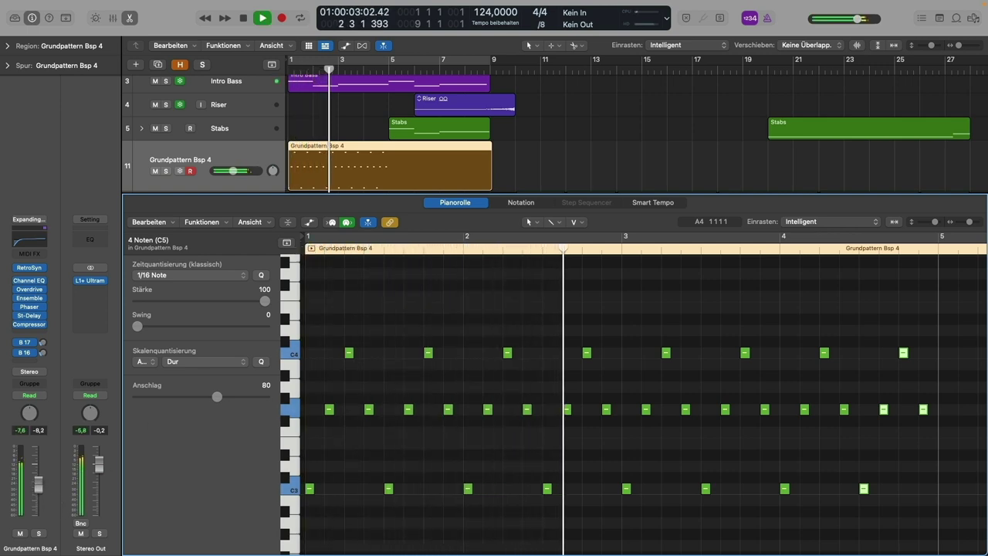
pyautogui.click(821, 458)
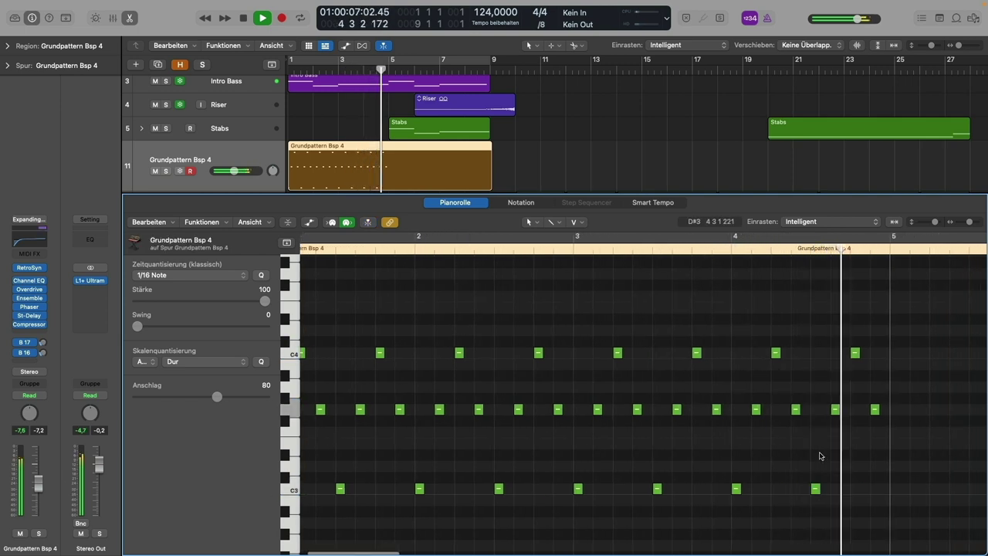
pyautogui.press('space')
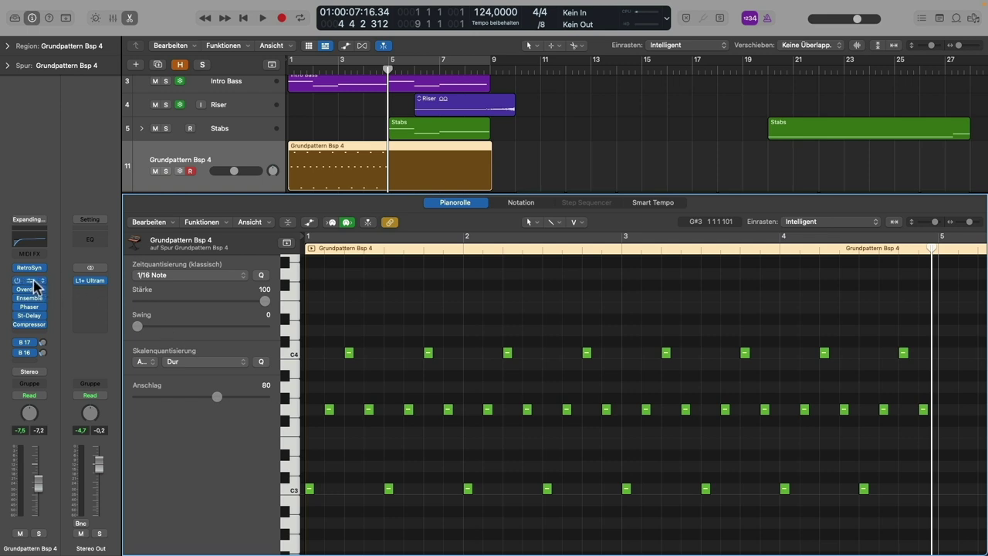
pyautogui.press('Return')
# - Enable the high-cut band in the track's Channel EQ and sweep its frequency to 6250 Hz during playback
pyautogui.click(31, 239)
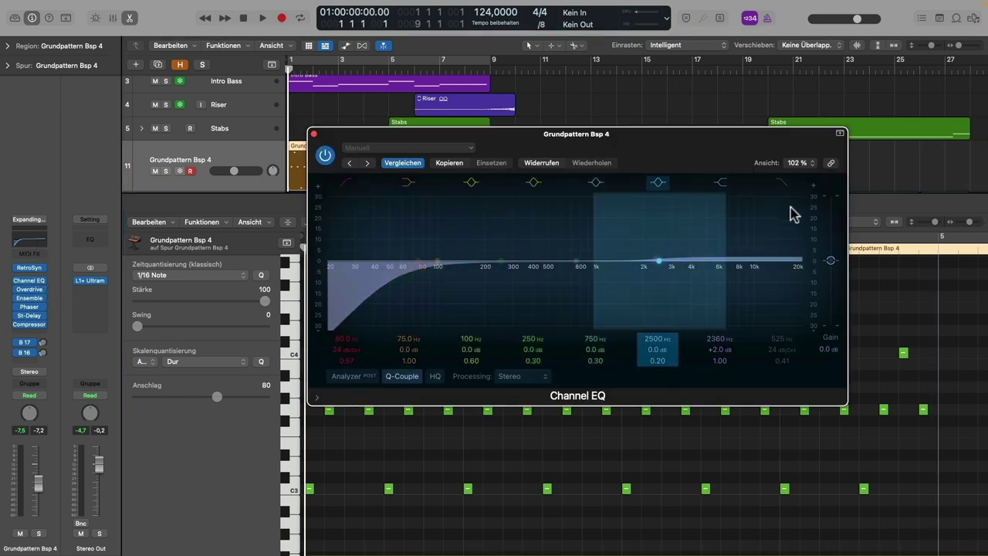
pyautogui.click(782, 183)
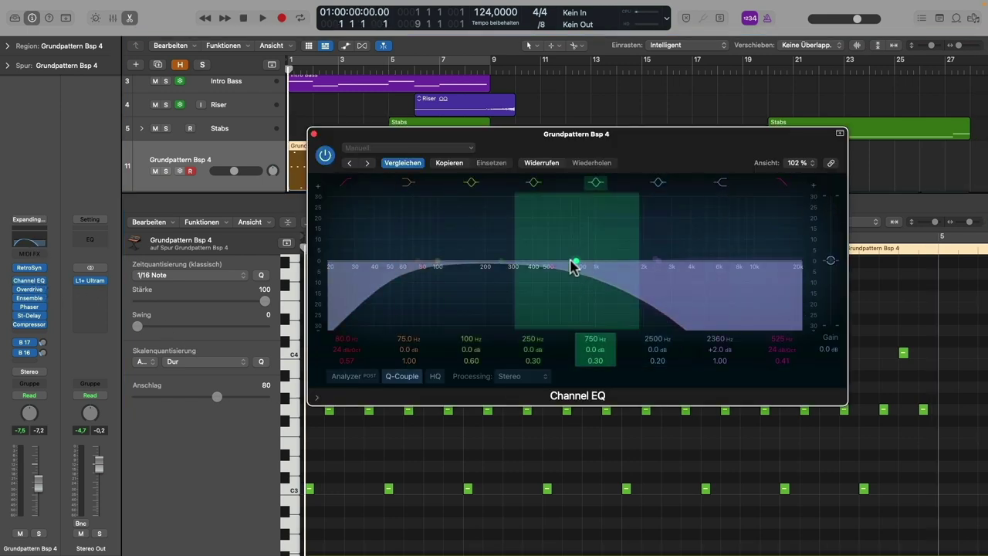
pyautogui.press('space')
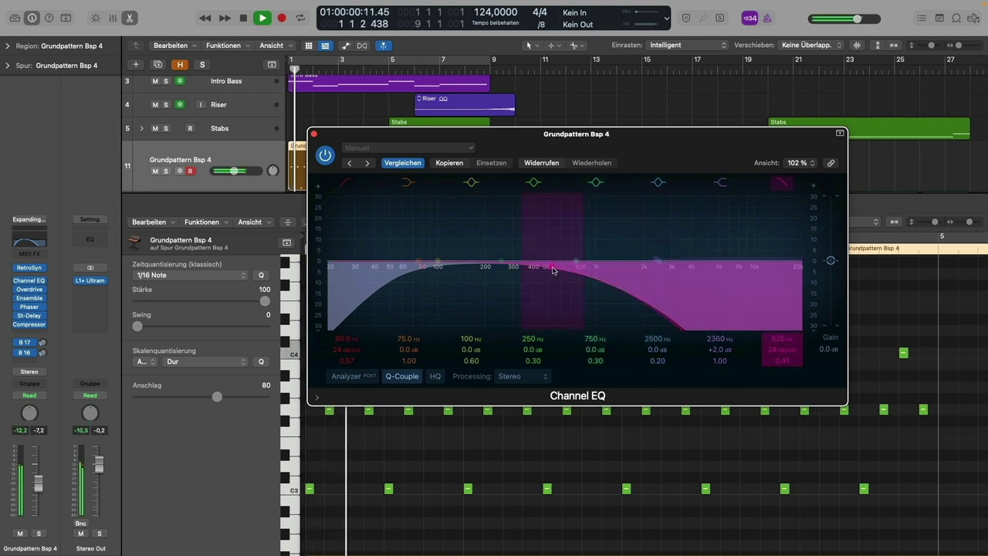
pyautogui.moveTo(553, 269); pyautogui.dragTo(723, 273)
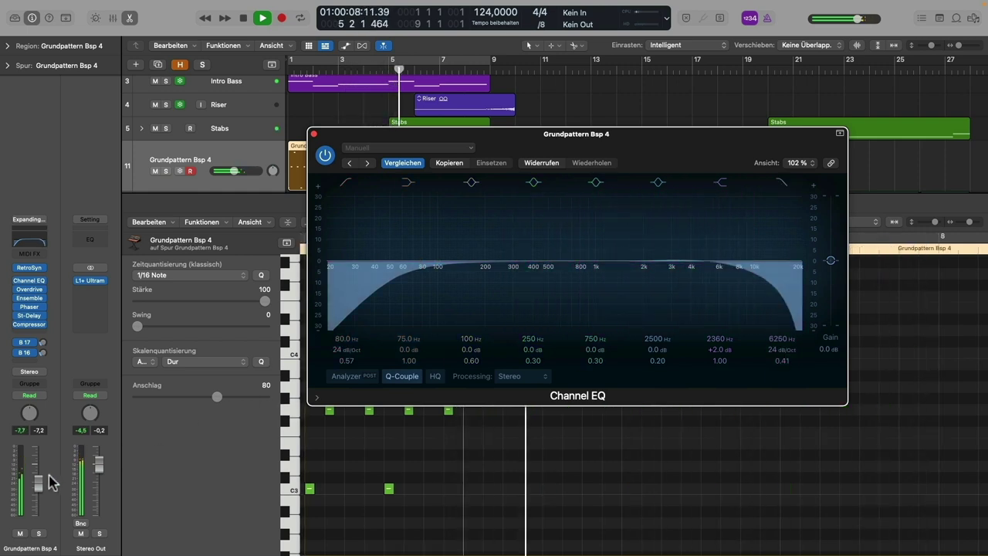
pyautogui.press('space')
pyautogui.press('super+w')
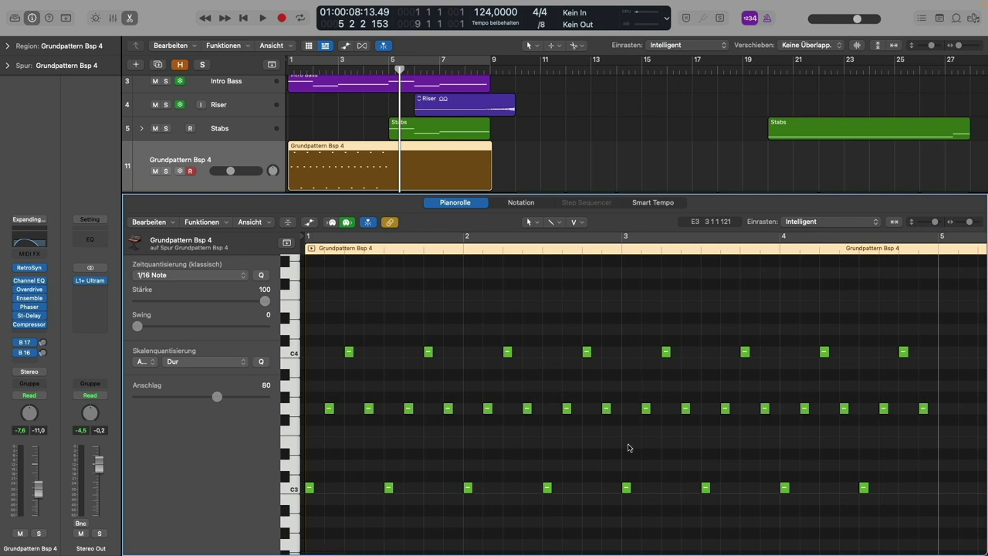
# - Vary the arpeggio in bars 3 and 4 by moving notes among C3, G3 and C4, and play it back
pyautogui.hscroll(2, 628, 449)
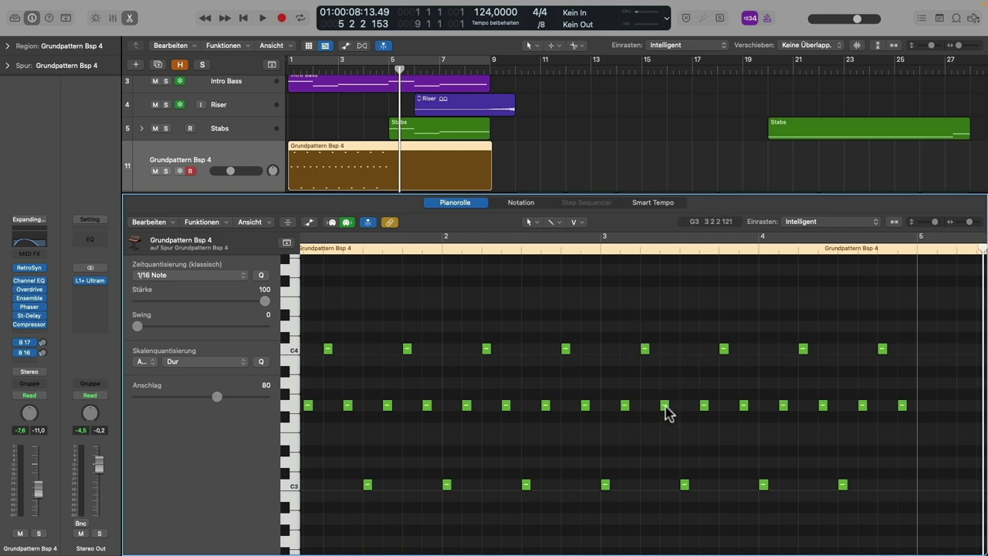
pyautogui.moveTo(665, 409)
pyautogui.moveTo(665, 406); pyautogui.dragTo(684, 349)
pyautogui.moveTo(684, 486)
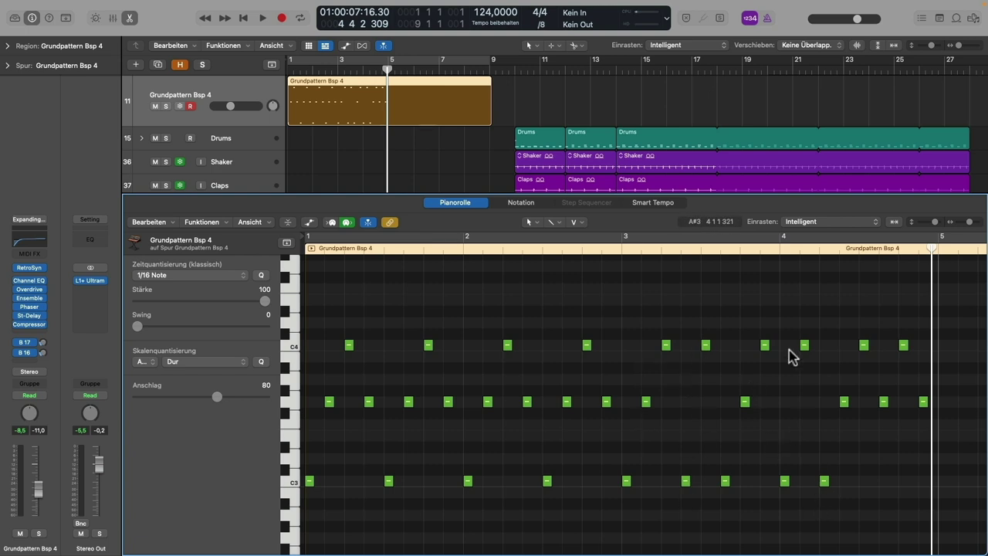
pyautogui.click(306, 251)
pyautogui.press('space')
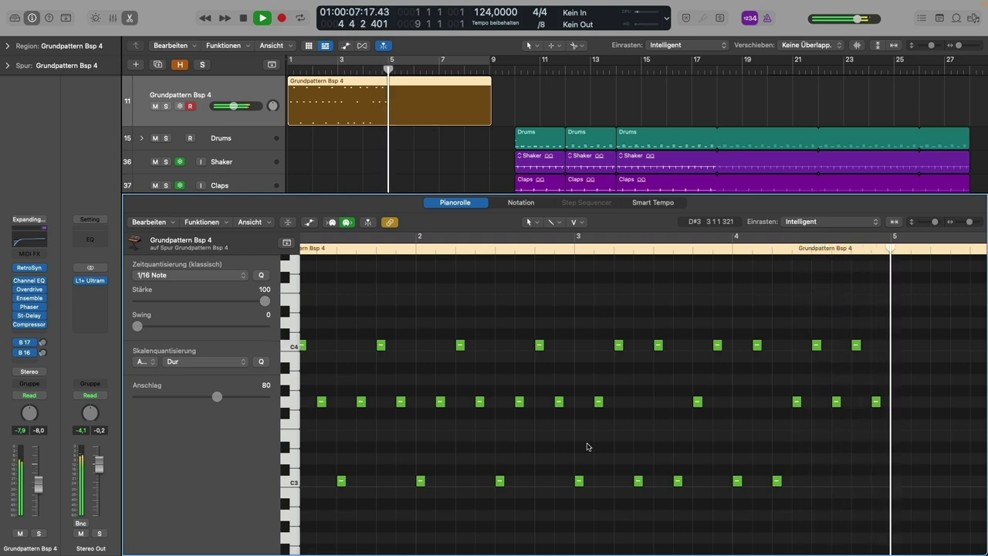
pyautogui.press('space')
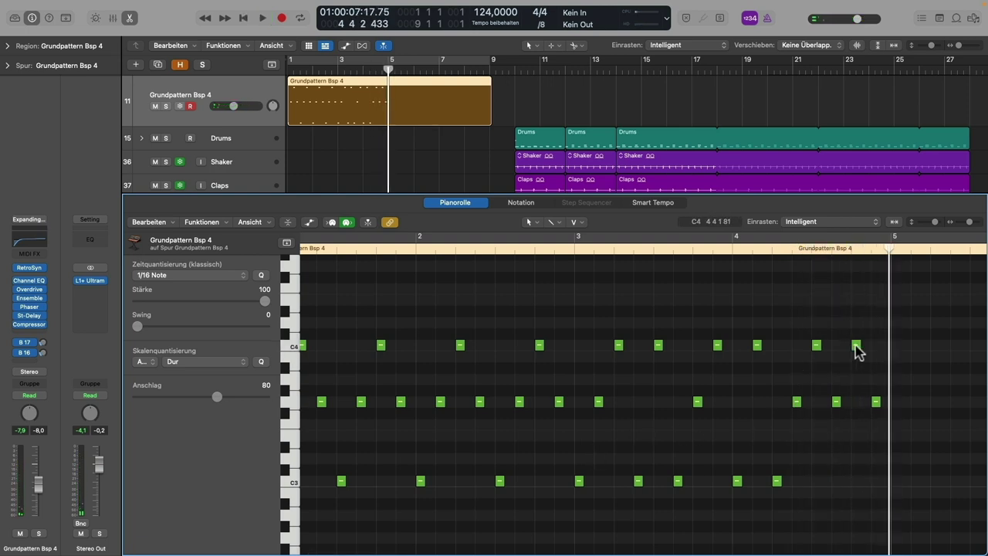
# - Lower the C4 note on beat 4 of bar 4 to G#3 and audition the pattern's ending
pyautogui.moveTo(855, 345); pyautogui.dragTo(857, 391)
pyautogui.doubleClick(409, 249)
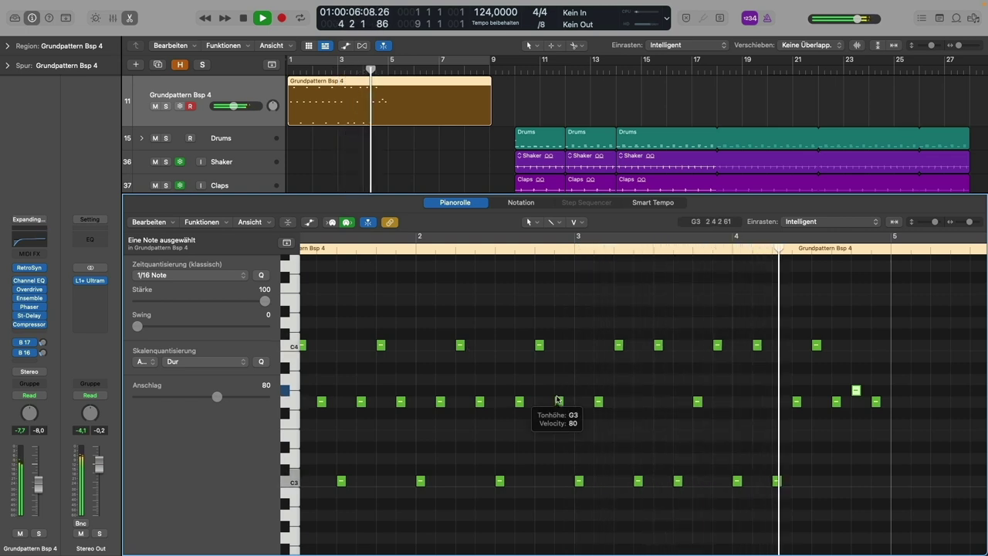
pyautogui.press('space')
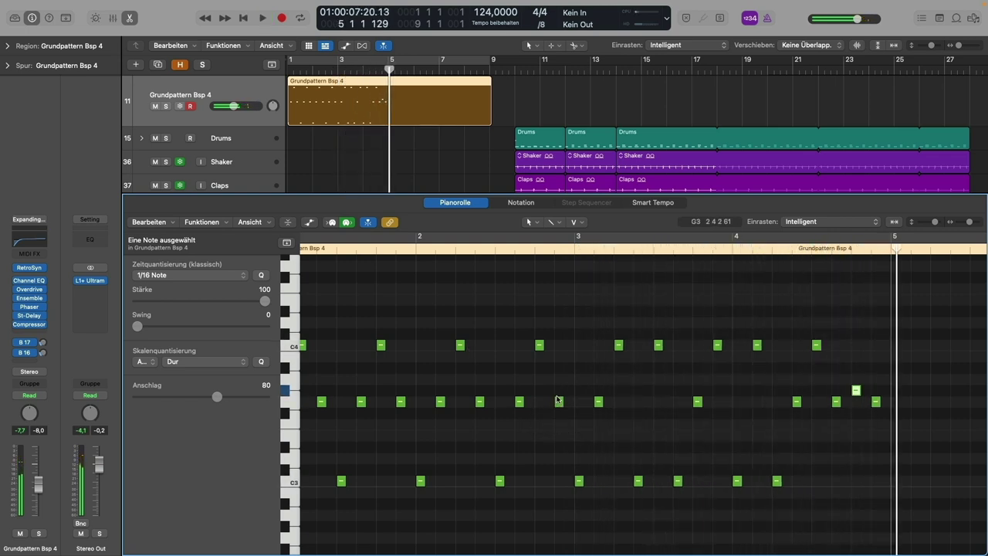
pyautogui.click(573, 249)
pyautogui.press('space')
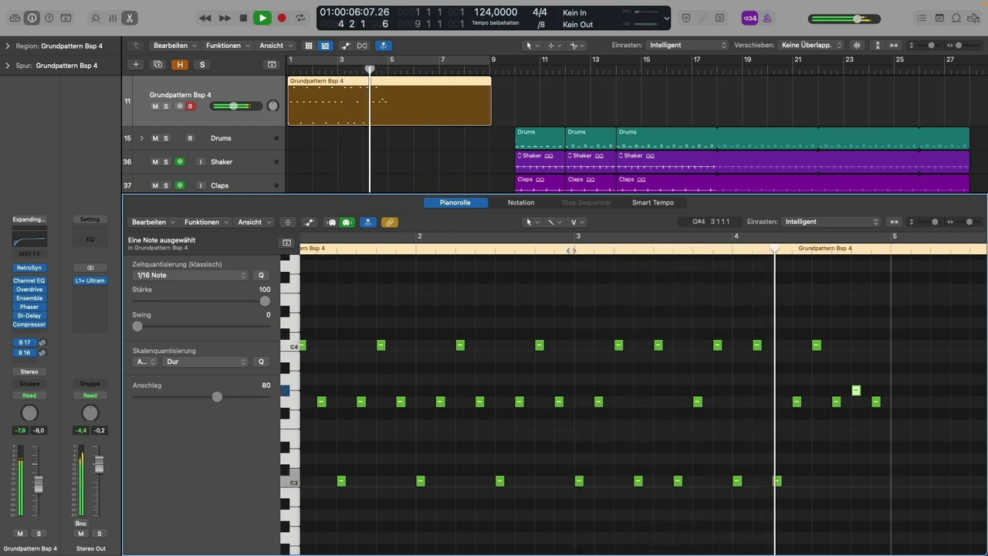
pyautogui.press('space')
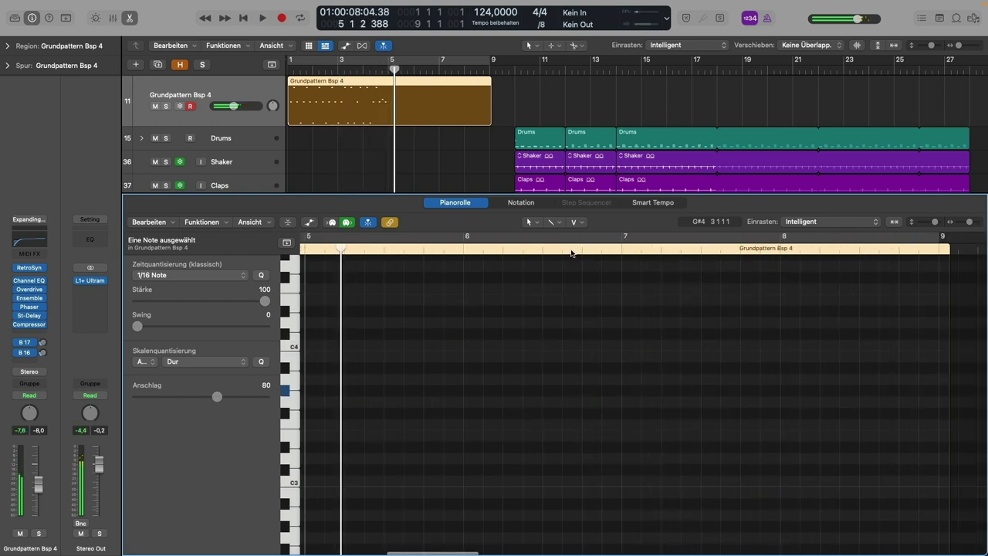
# - Fill four bars with a pattern alternating C3 and G3 notes, starting on C3, and play it back
pyautogui.hscroll(-10, 378, 424)
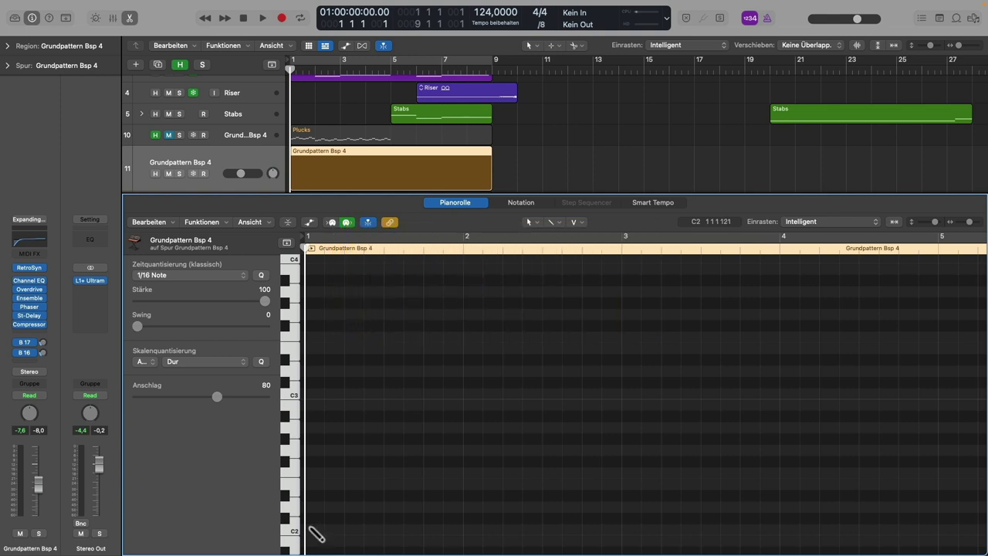
pyautogui.click(309, 393)
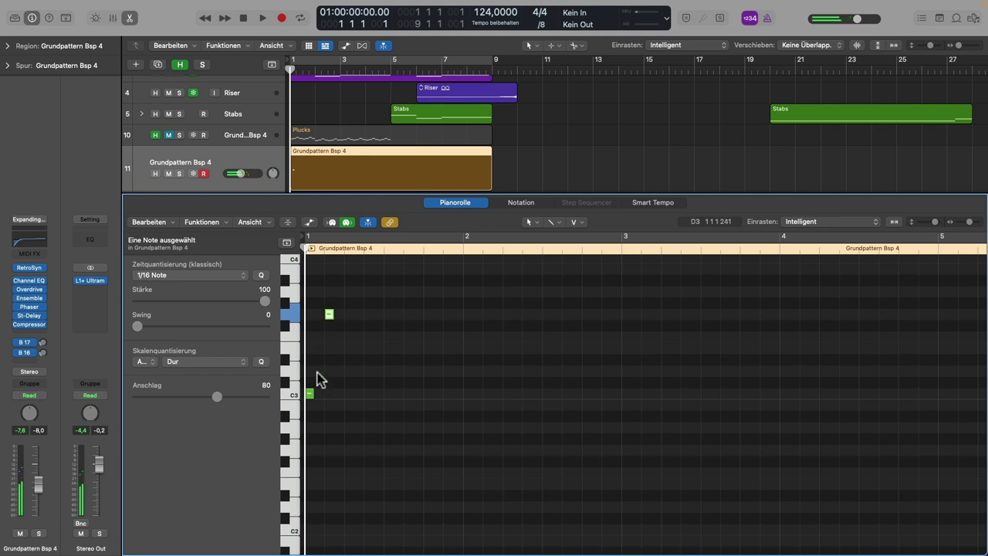
pyautogui.moveTo(350, 316); pyautogui.dragTo(310, 413)
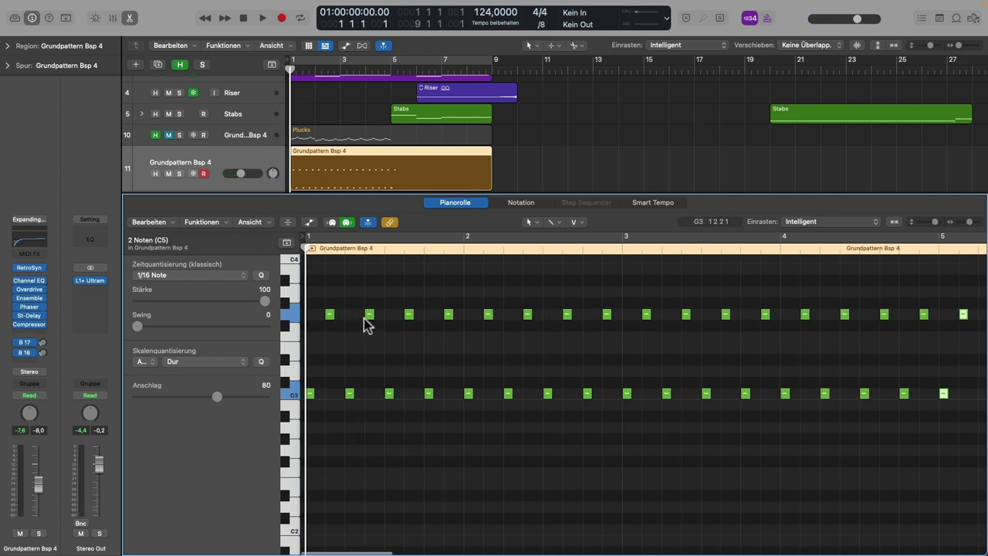
pyautogui.press('space')
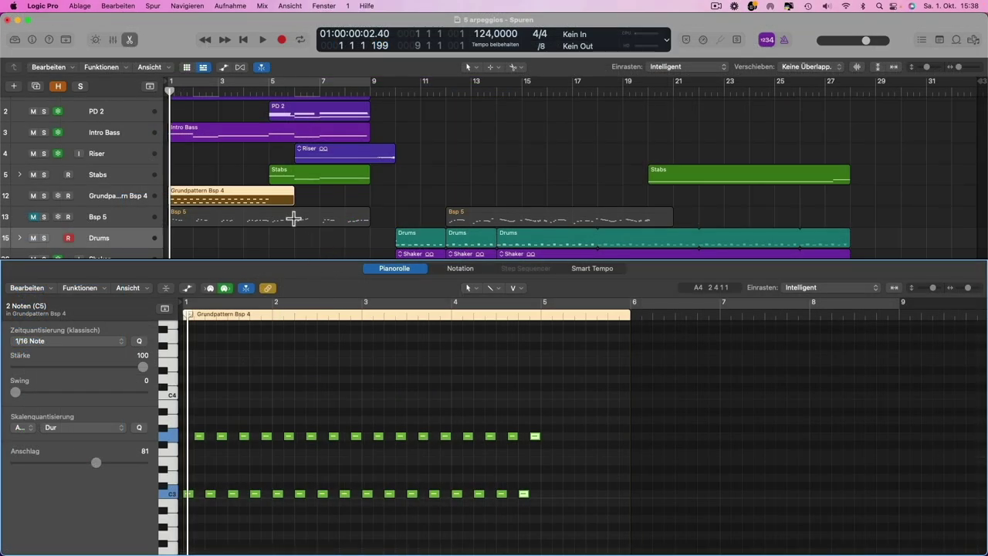
# - Move the Grundpattern Bsp 4 region to bar 17 and play it together with the drum tracks
pyautogui.moveTo(207, 193); pyautogui.dragTo(609, 206)
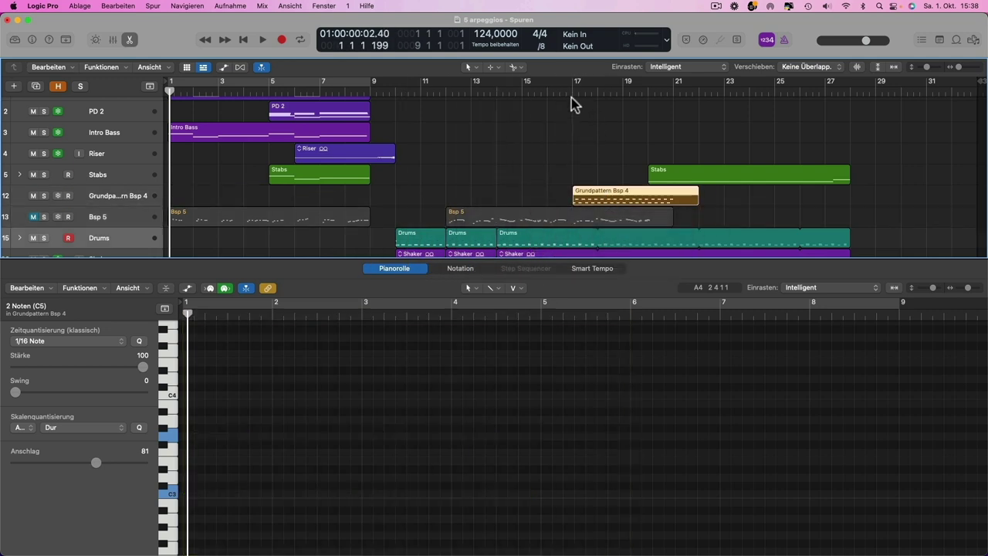
pyautogui.hscroll(-5, 628, 396)
pyautogui.press('space')
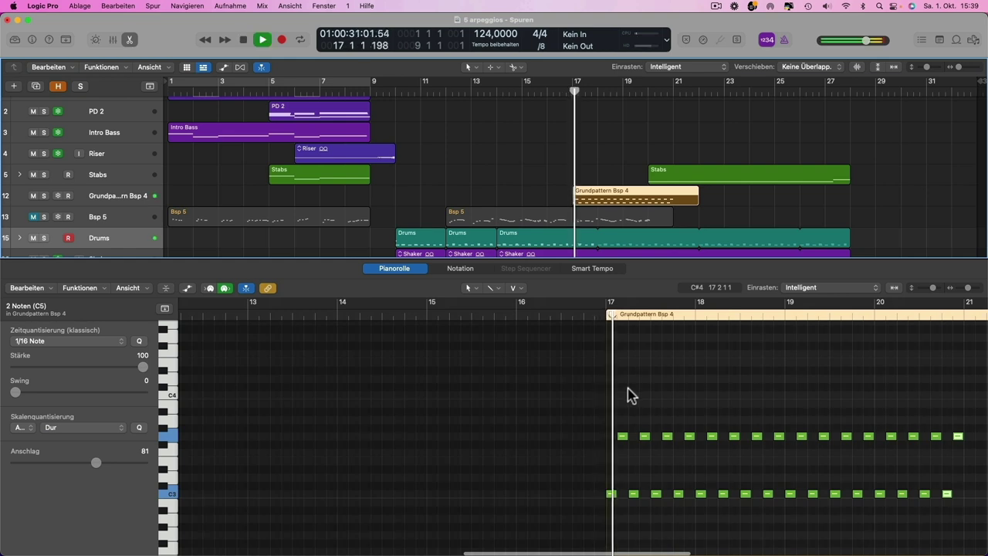
pyautogui.scroll(-3, 214, 205)
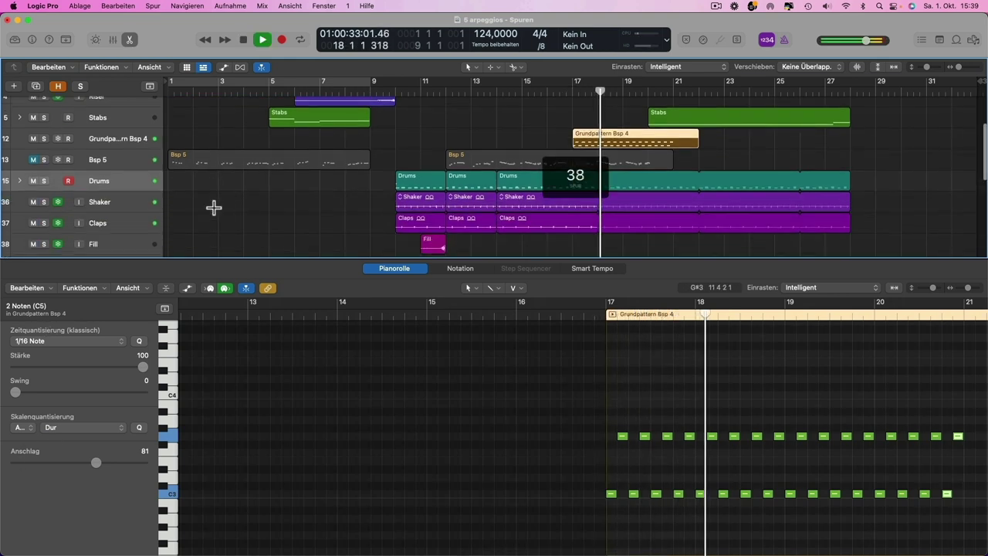
pyautogui.hscroll(5, 505, 468)
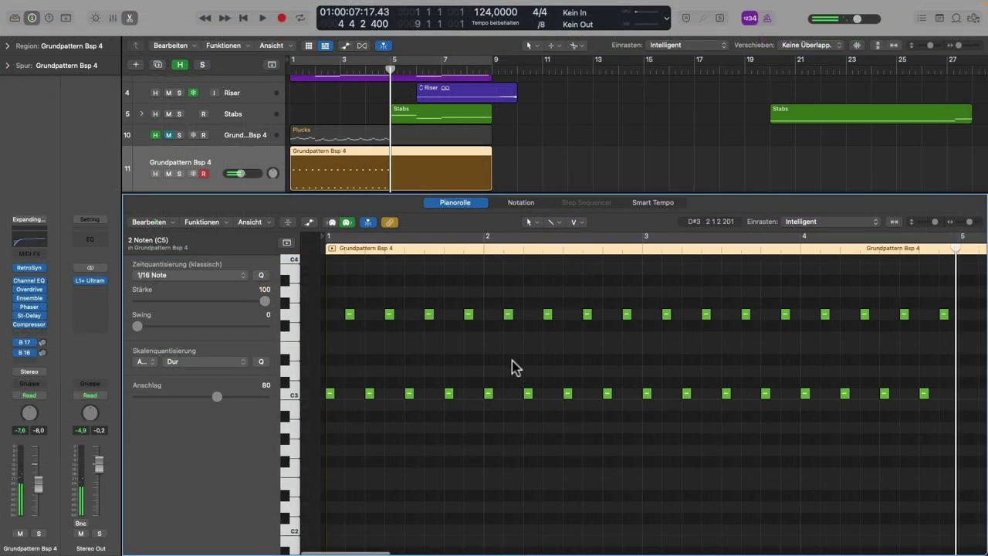
# - Shift all C3 notes onto the offbeats and all G3 notes back to the start of bar 1, and play the swapped pattern
pyautogui.hscroll(2, 516, 367)
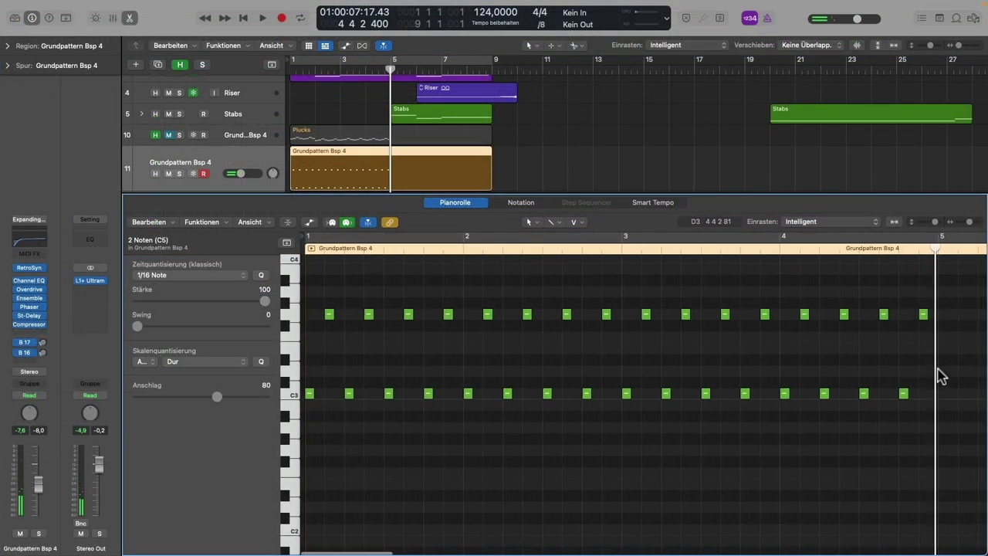
pyautogui.click(294, 394)
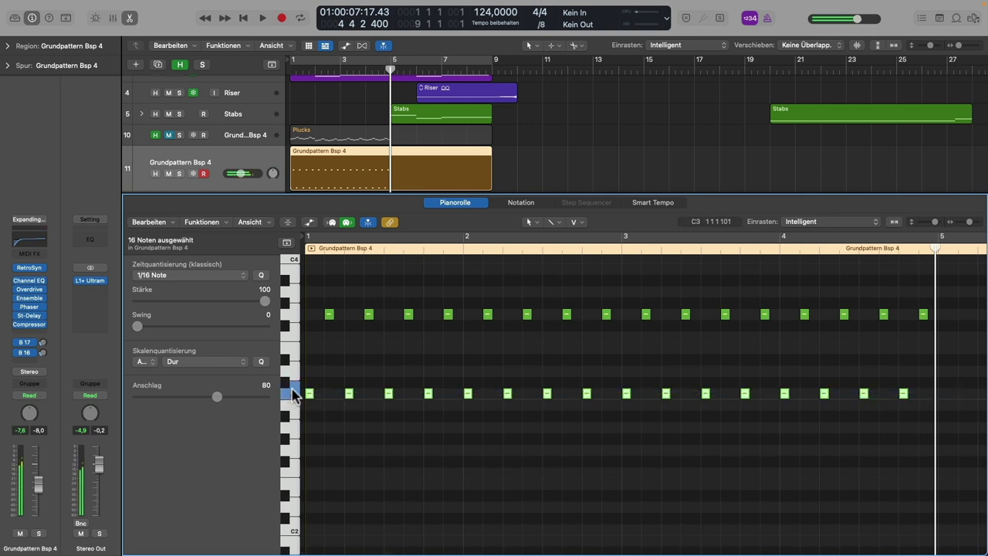
pyautogui.moveTo(311, 395); pyautogui.dragTo(326, 396)
pyautogui.moveTo(328, 324); pyautogui.dragTo(934, 320)
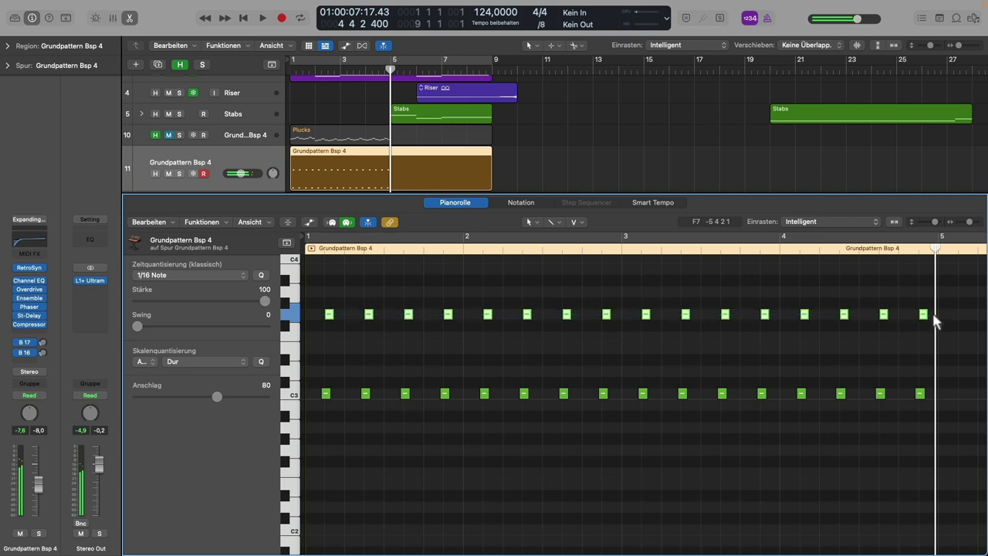
pyautogui.moveTo(328, 316); pyautogui.dragTo(309, 315)
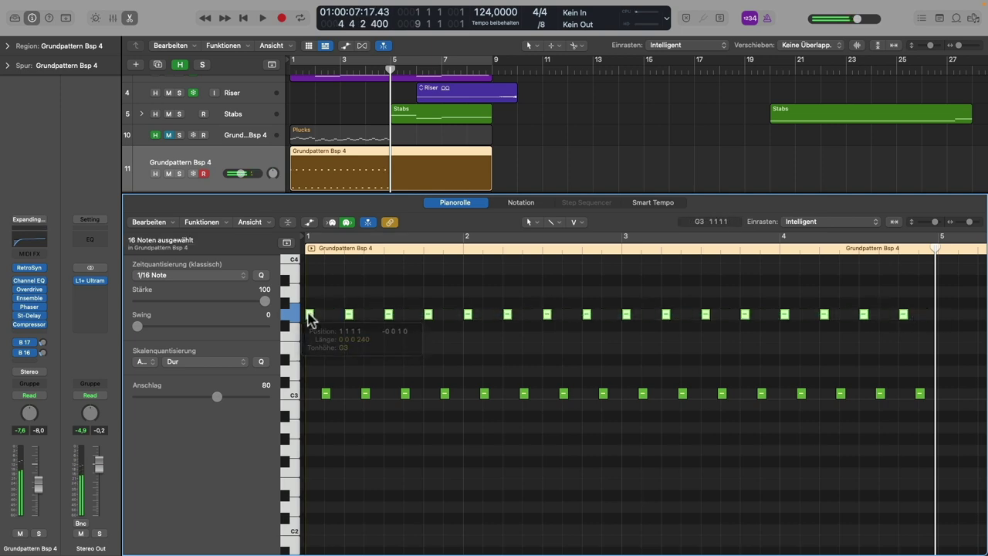
pyautogui.click(335, 271)
pyautogui.press('space')
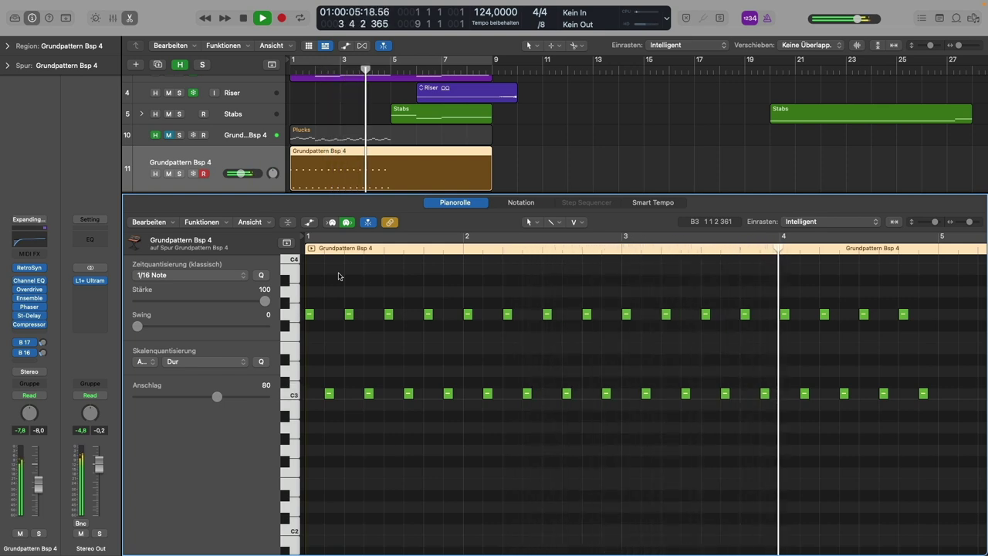
pyautogui.press('space')
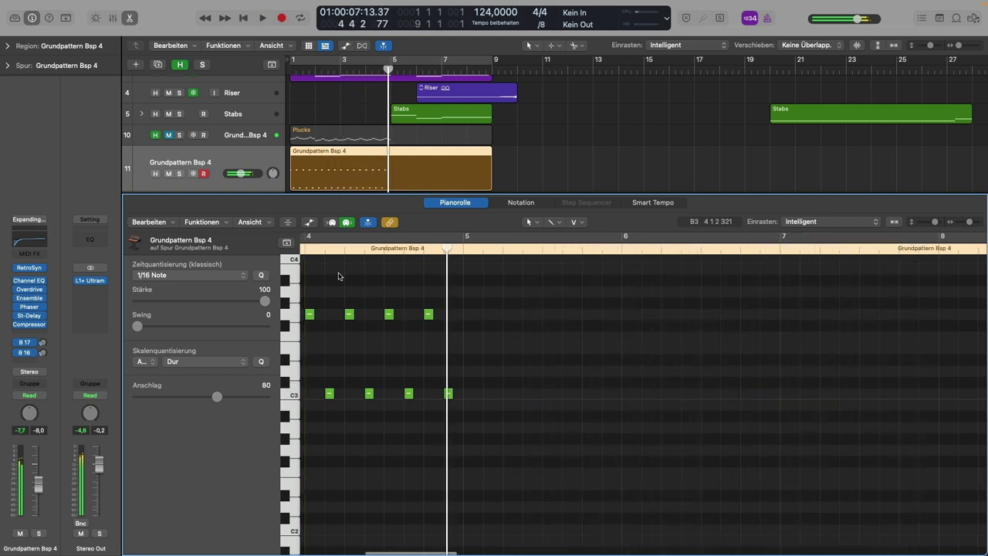
pyautogui.hscroll(-10, 407, 394)
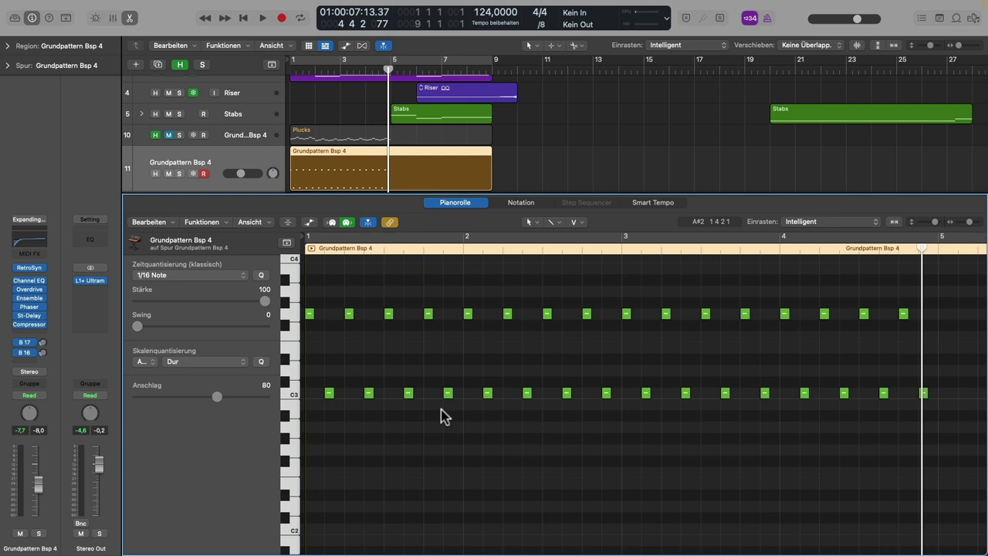
# - Raise the C3 notes after beat 4 of bar 2 and beat 2 of bar 4 to G#3, lower bar 4's last G3 to D#3, and play
pyautogui.moveTo(606, 391); pyautogui.dragTo(604, 311)
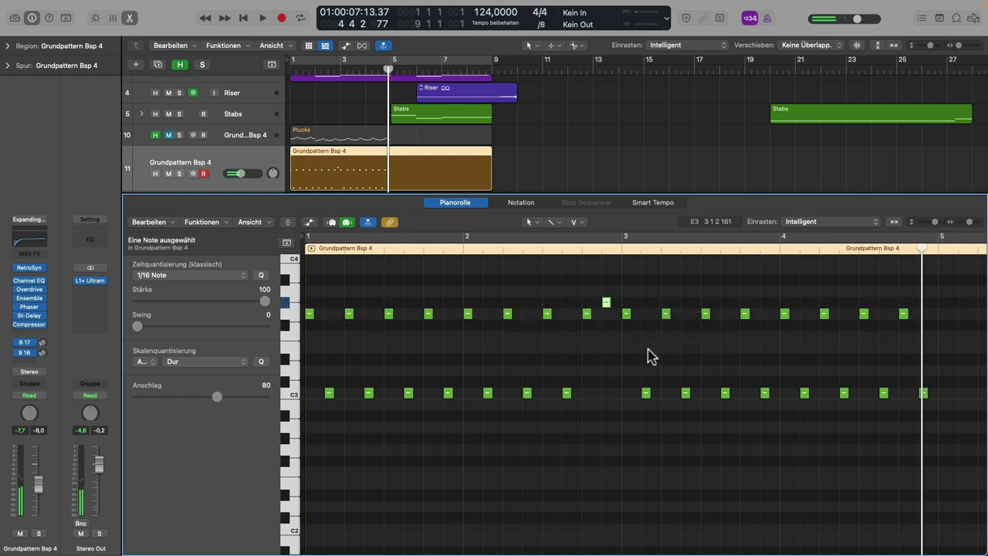
pyautogui.moveTo(884, 396); pyautogui.dragTo(879, 310)
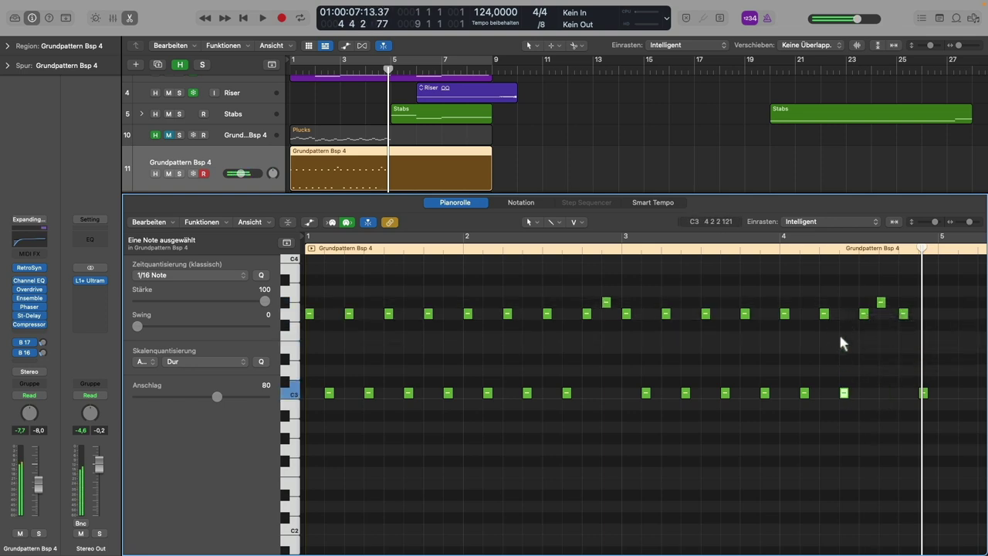
pyautogui.moveTo(844, 393); pyautogui.dragTo(841, 302)
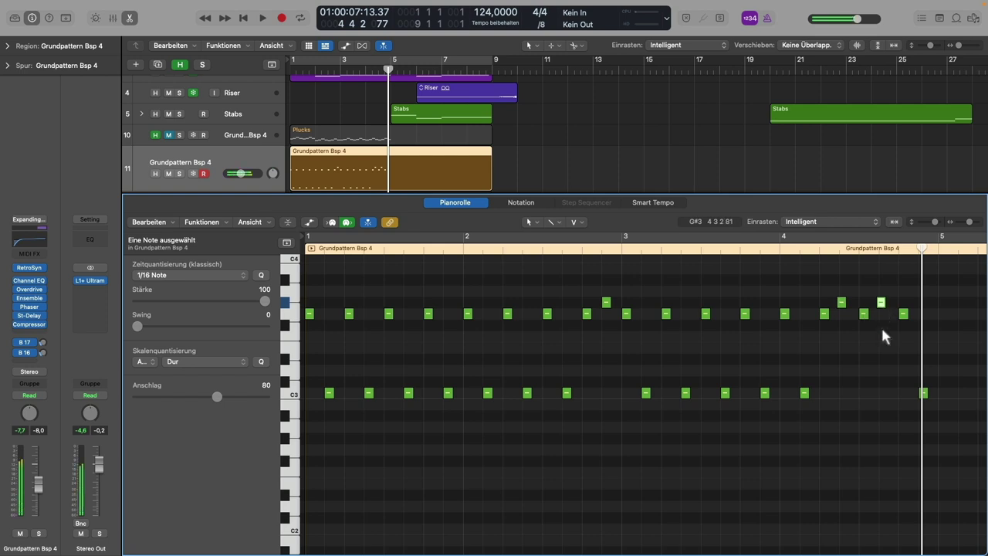
pyautogui.moveTo(881, 301); pyautogui.dragTo(882, 393)
pyautogui.moveTo(903, 314); pyautogui.dragTo(903, 359)
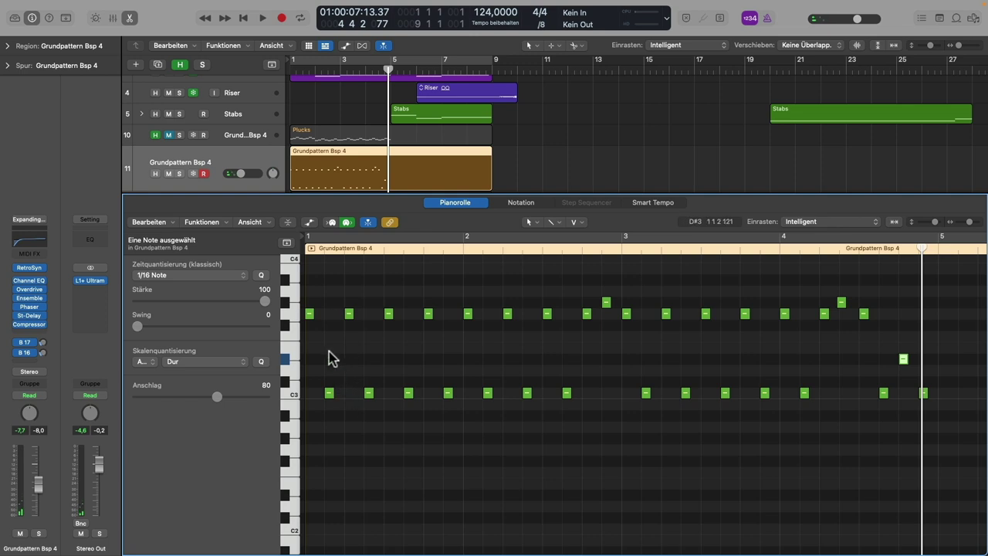
pyautogui.press('space')
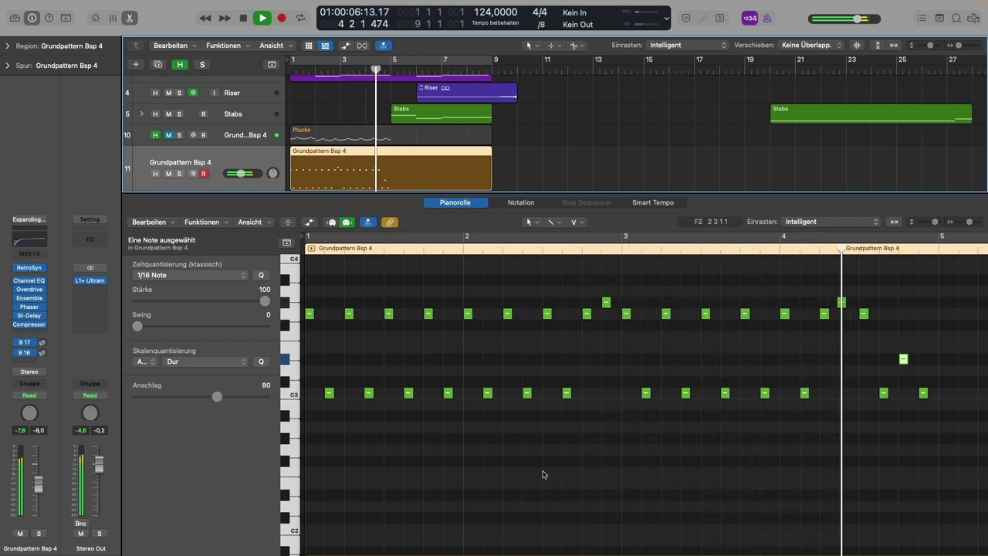
pyautogui.press('space')
pyautogui.hscroll(-10, 513, 467)
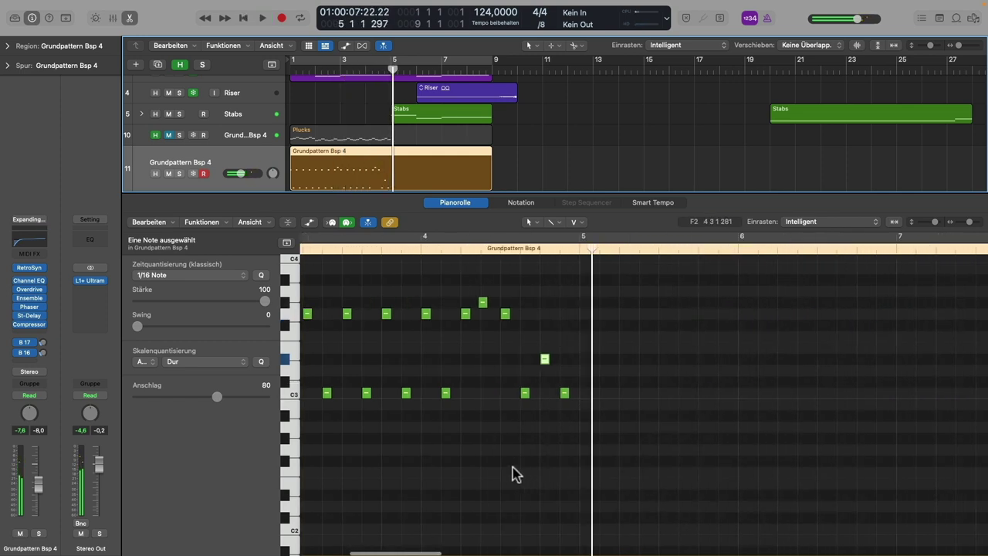
pyautogui.hscroll(-2, 515, 471)
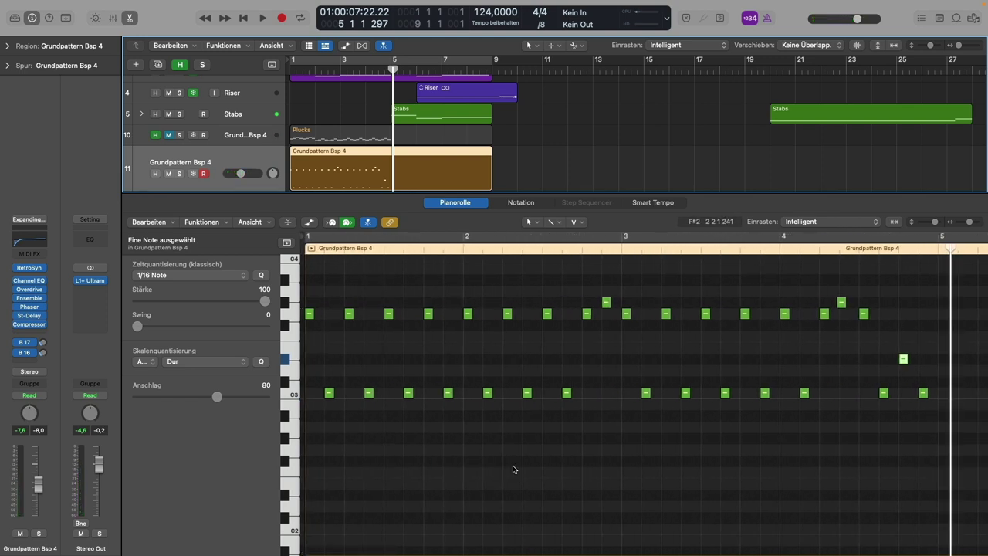
# - Undo the note variations and the row swap, back to the alternating C3–G3 pattern that starts on C3
pyautogui.click(514, 469)
pyautogui.scroll(1, 513, 468)
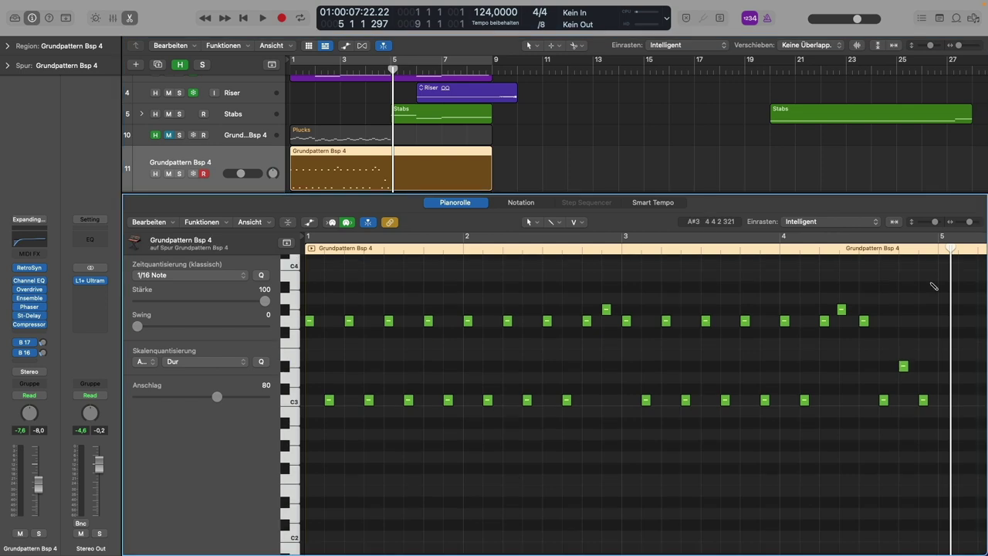
pyautogui.press('super+z')
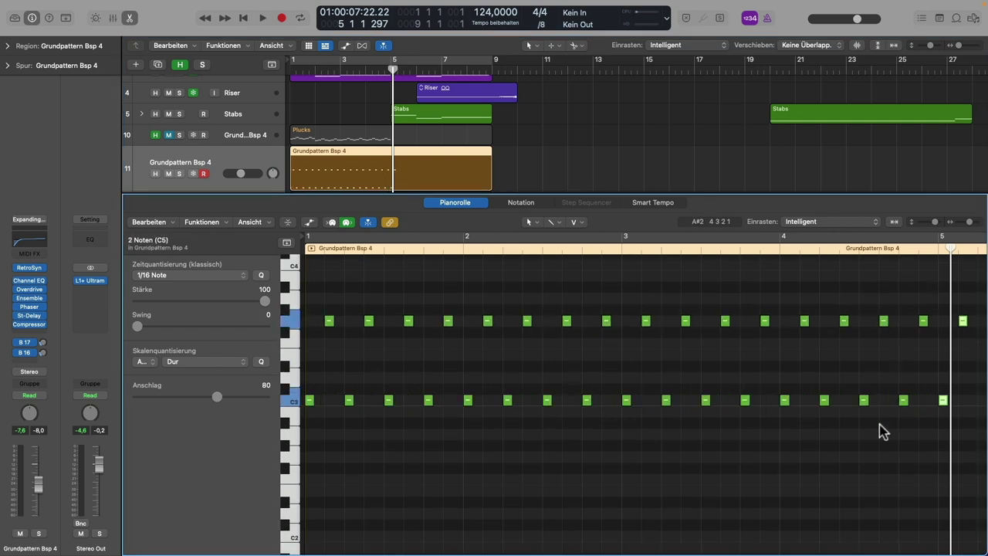
pyautogui.press('super+z')
pyautogui.press('super+z')
pyautogui.press('super+z')
pyautogui.press('super+z')
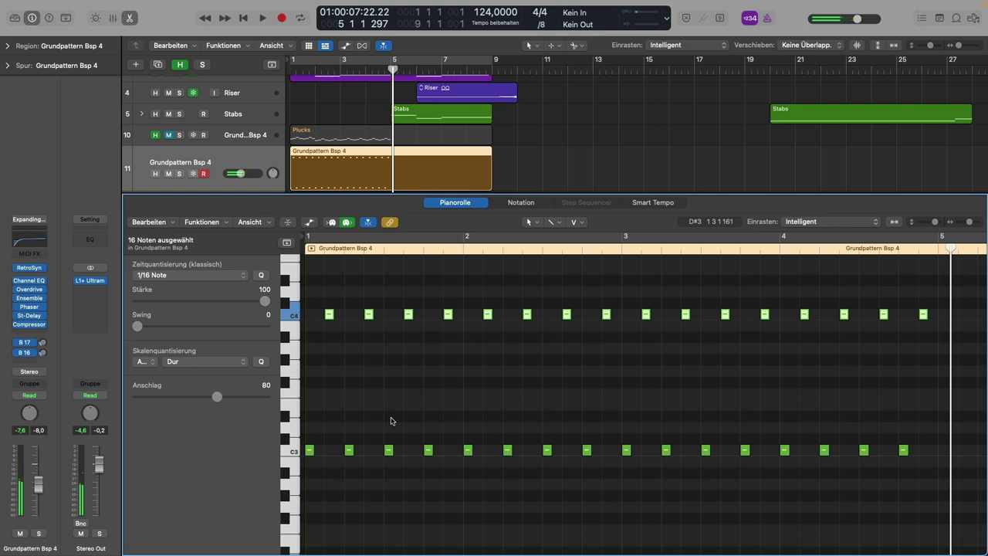
# - Play the C3–C4 octave arpeggio from the start of bar 1
pyautogui.click(292, 70)
pyautogui.press('space')
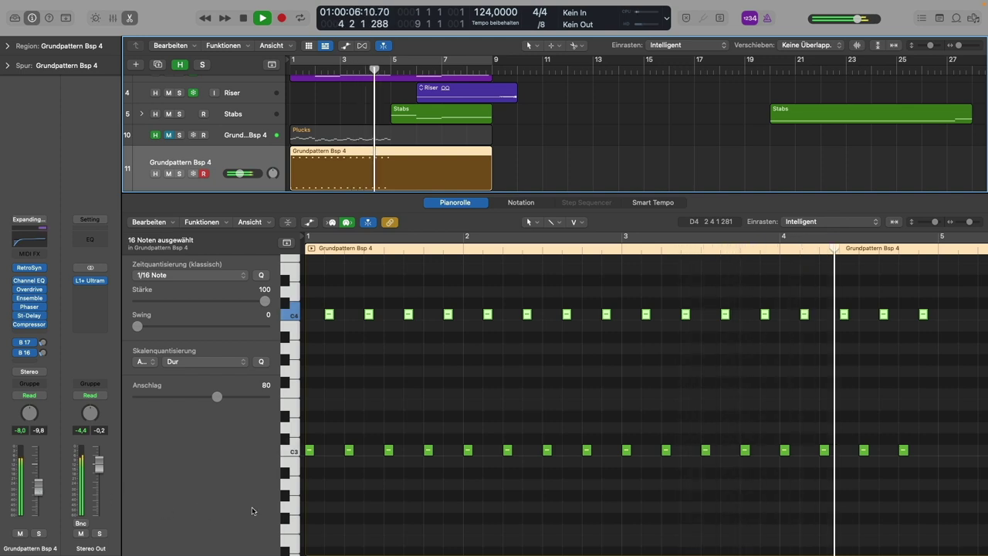
pyautogui.press('space')
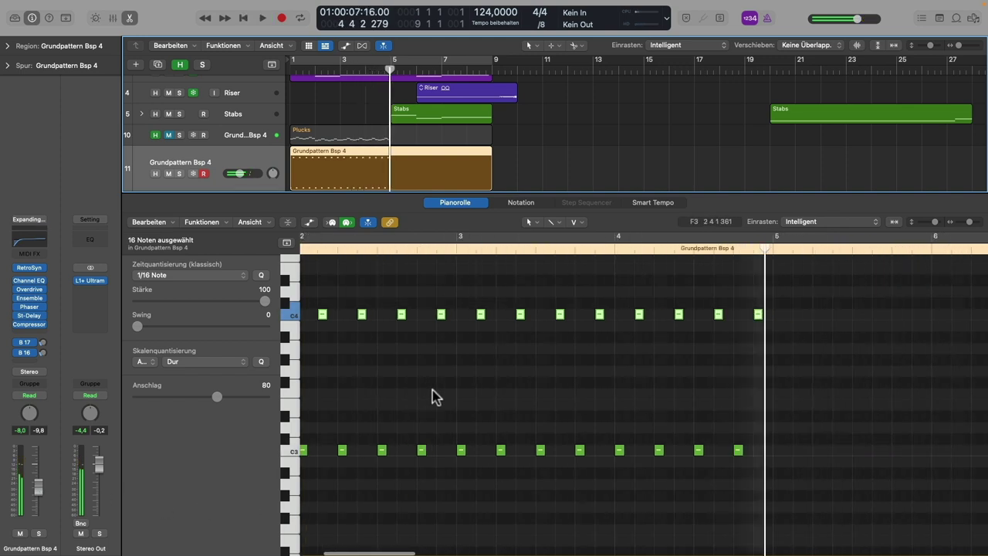
pyautogui.click(457, 376)
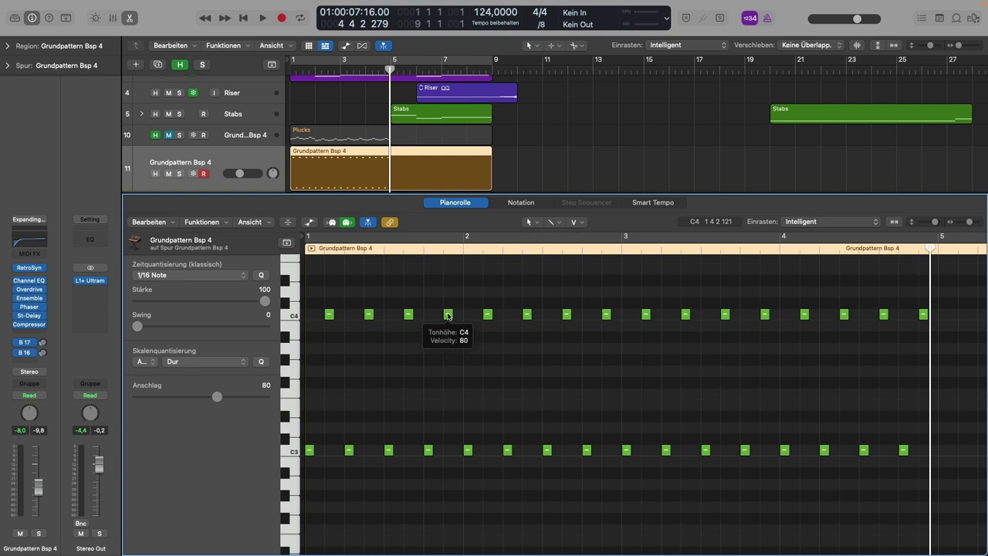
# - In each of the four bars, move the last two C4 notes to G3 and the C3 on beat 4 to C4, and play the pattern
pyautogui.moveTo(449, 315); pyautogui.dragTo(454, 372)
pyautogui.moveTo(429, 450); pyautogui.dragTo(409, 380)
pyautogui.click(406, 375)
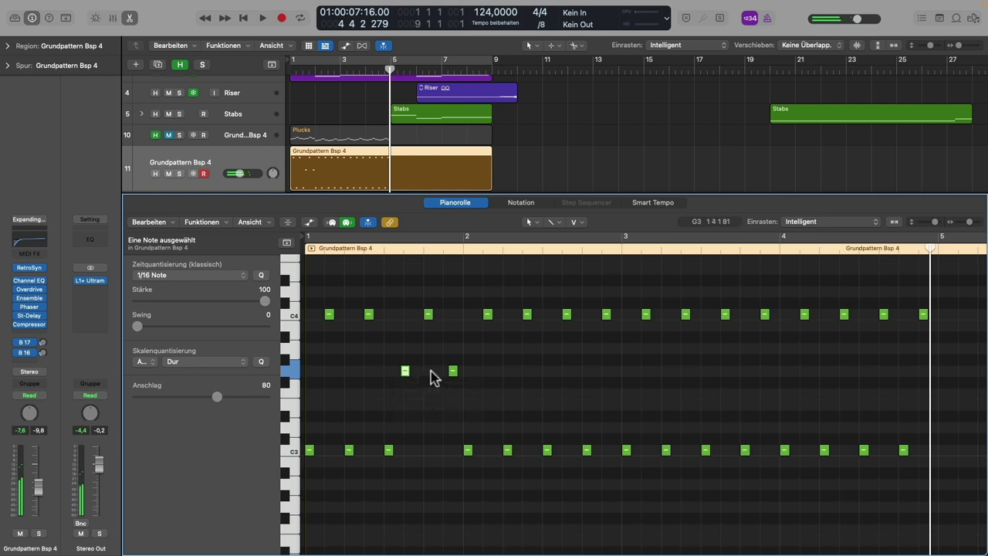
pyautogui.click(453, 373)
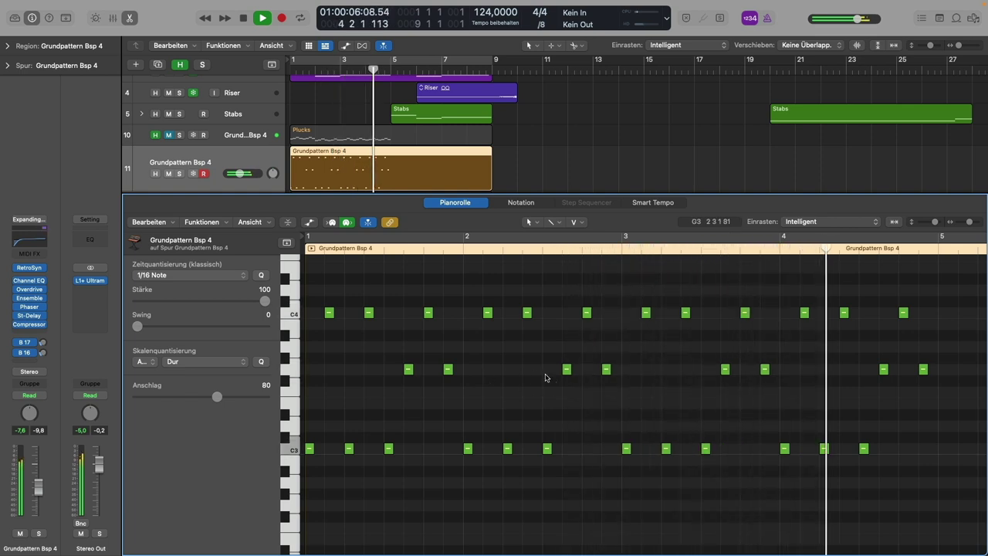
pyautogui.press('space')
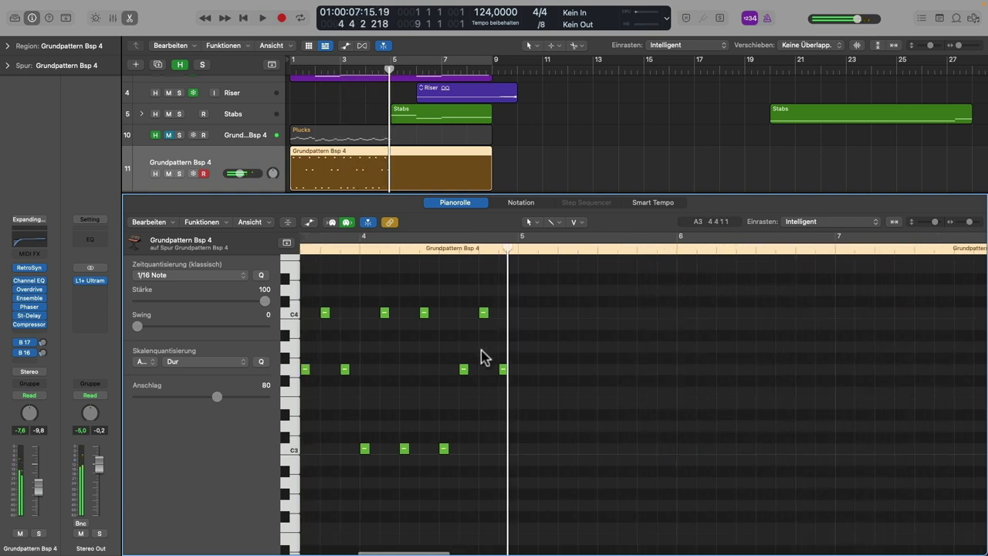
# - Lower the C4 note on beat 4 of bar 4 to G#3 and play the varied octave arpeggio
pyautogui.keyDown('super'); pyautogui.click(504, 357); pyautogui.keyUp('super')
pyautogui.hscroll(-10, 503, 358)
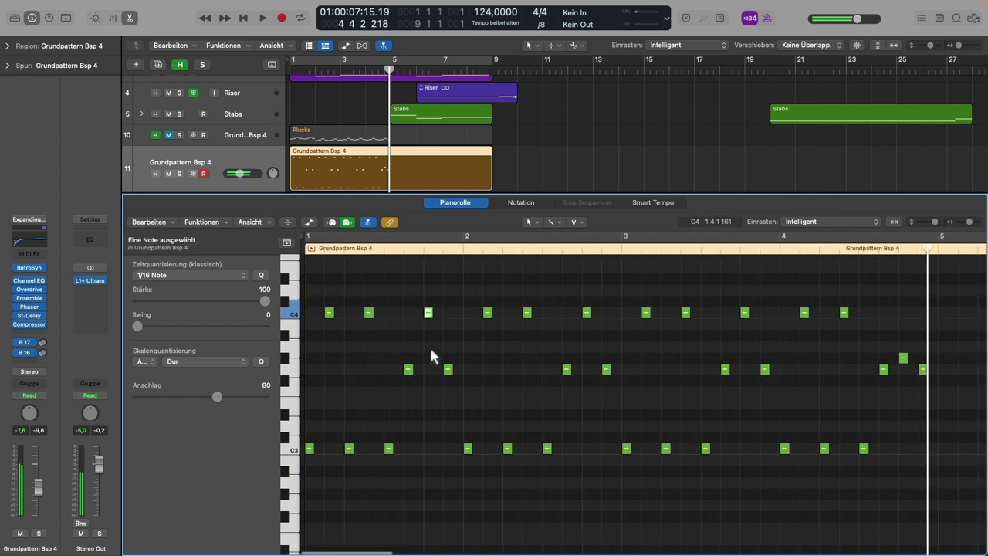
pyautogui.moveTo(431, 352); pyautogui.dragTo(429, 357)
pyautogui.press('space')
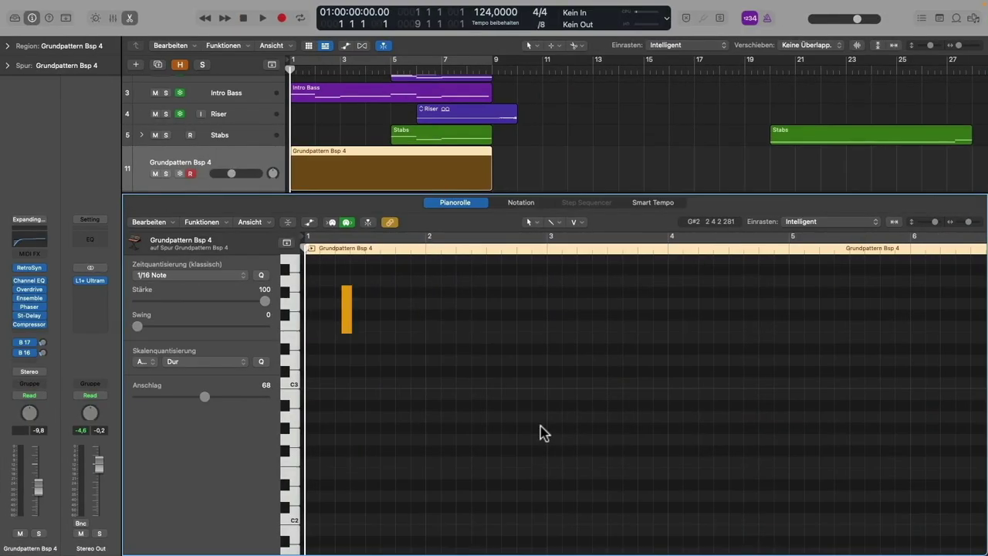
pyautogui.scroll(4, 400, 488)
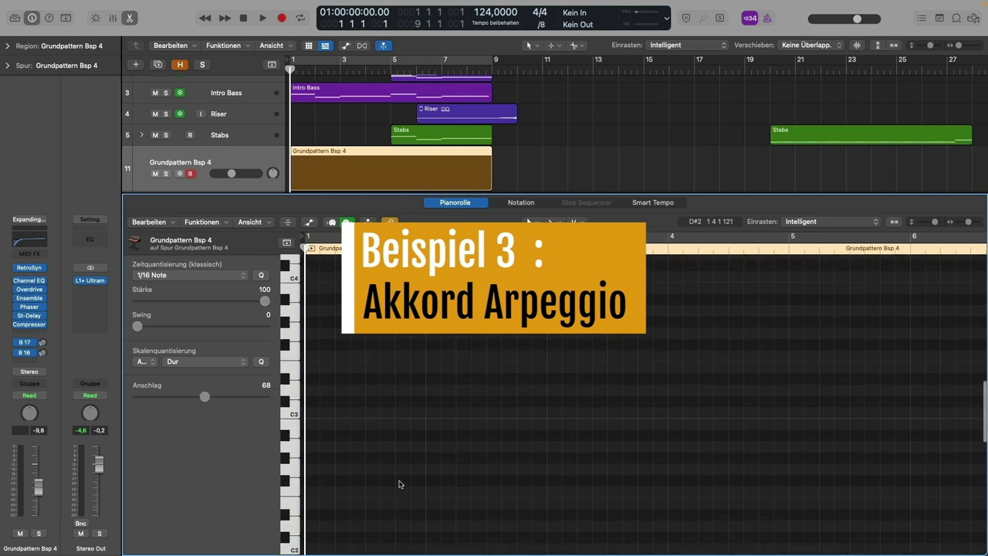
pyautogui.scroll(2, 311, 448)
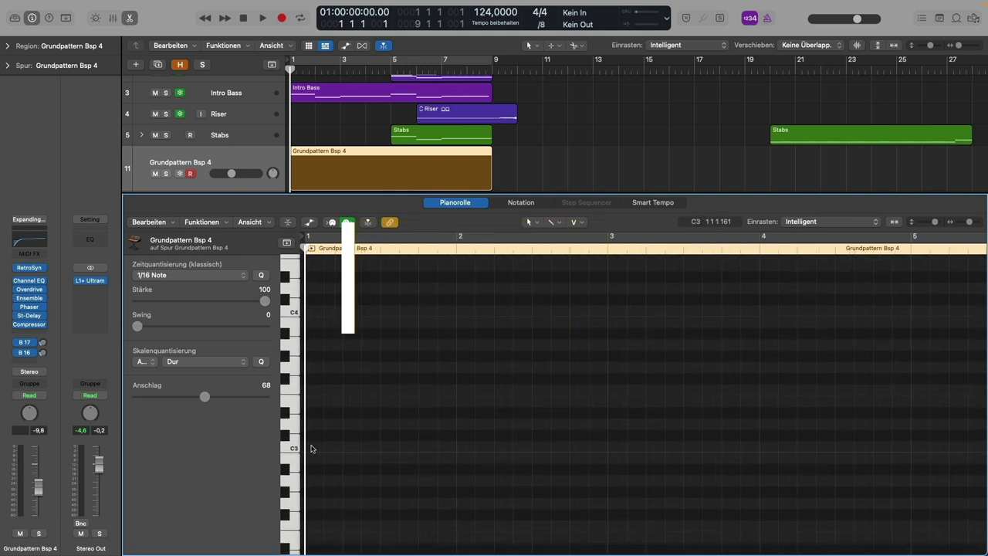
# - Draw a C3–D#3–G3–D#3 chord arpeggio in eighth-note spacing from bar 1, repeat it across four bars and play it
pyautogui.click(312, 446)
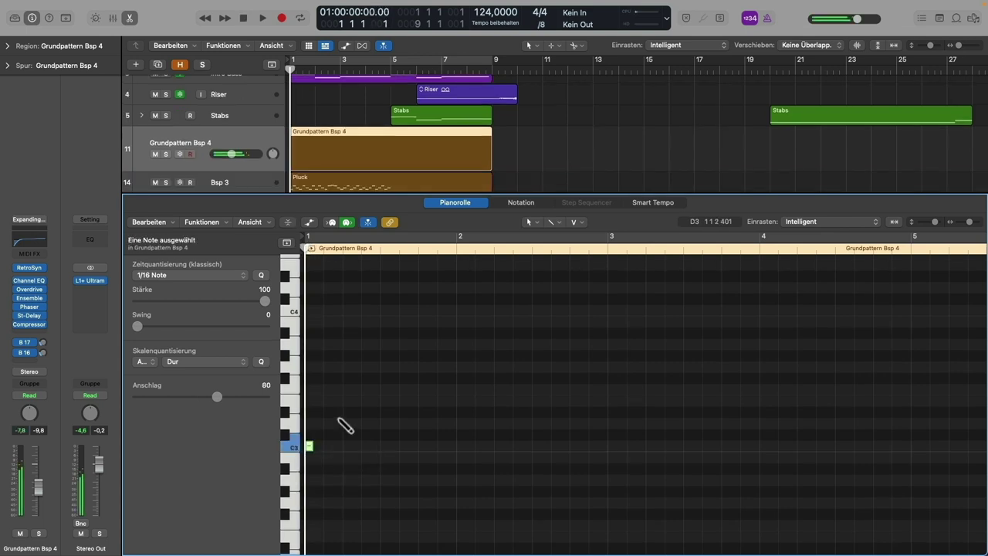
pyautogui.click(328, 412)
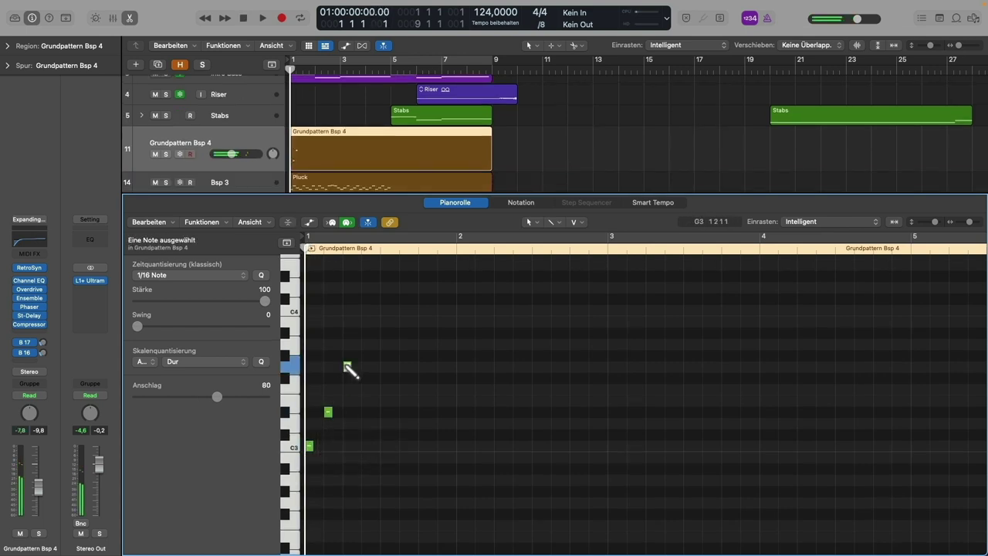
pyautogui.click(366, 412)
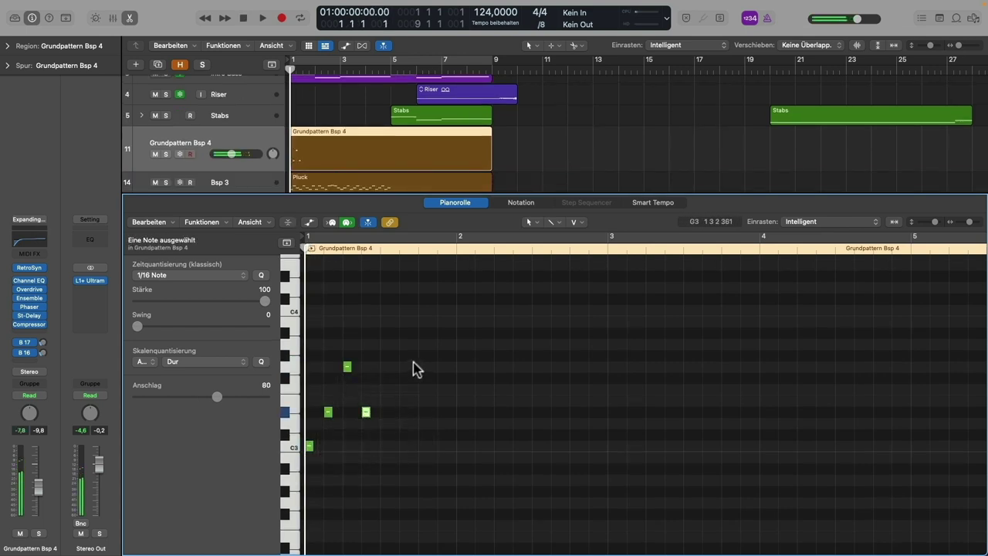
pyautogui.moveTo(413, 363); pyautogui.dragTo(305, 466)
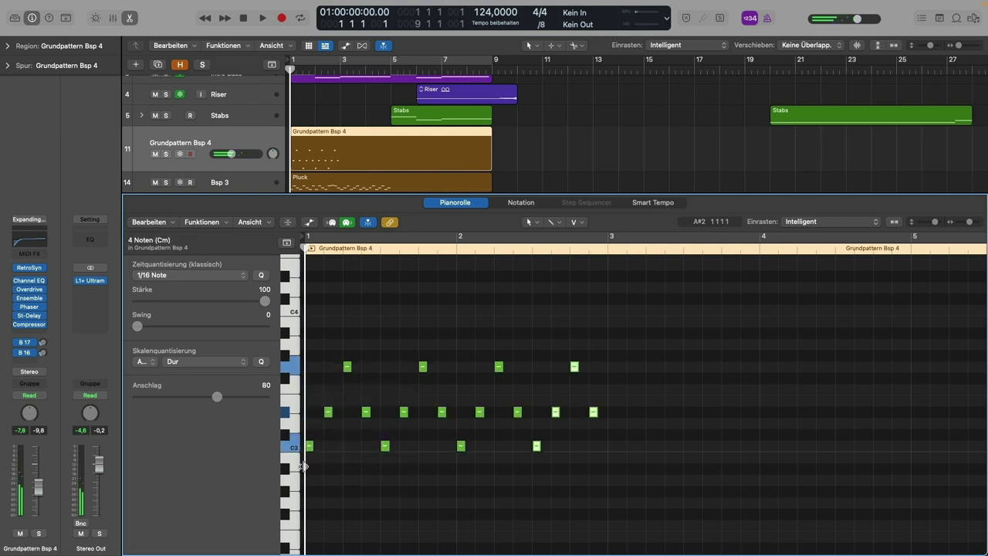
pyautogui.press('super+r')
pyautogui.press('space')
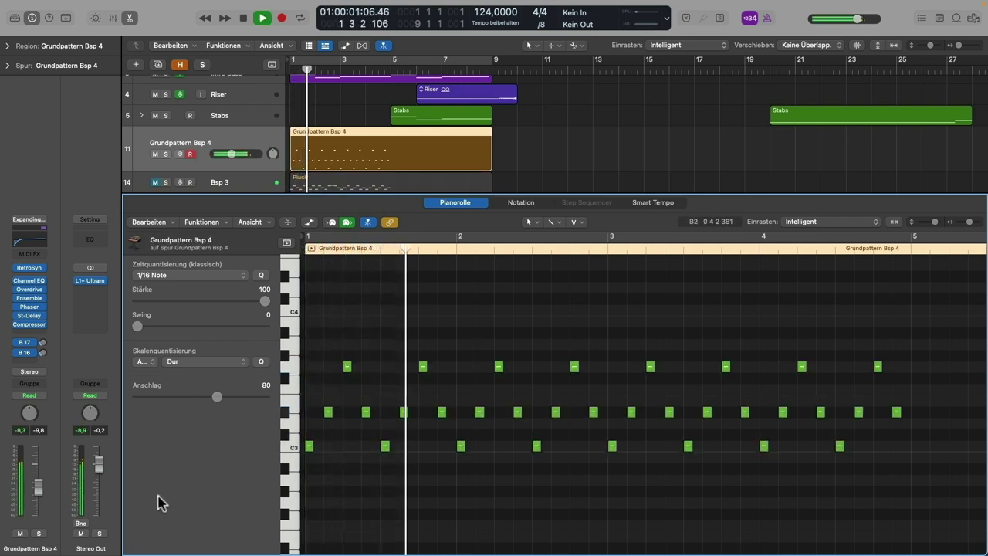
pyautogui.scroll(2, 359, 498)
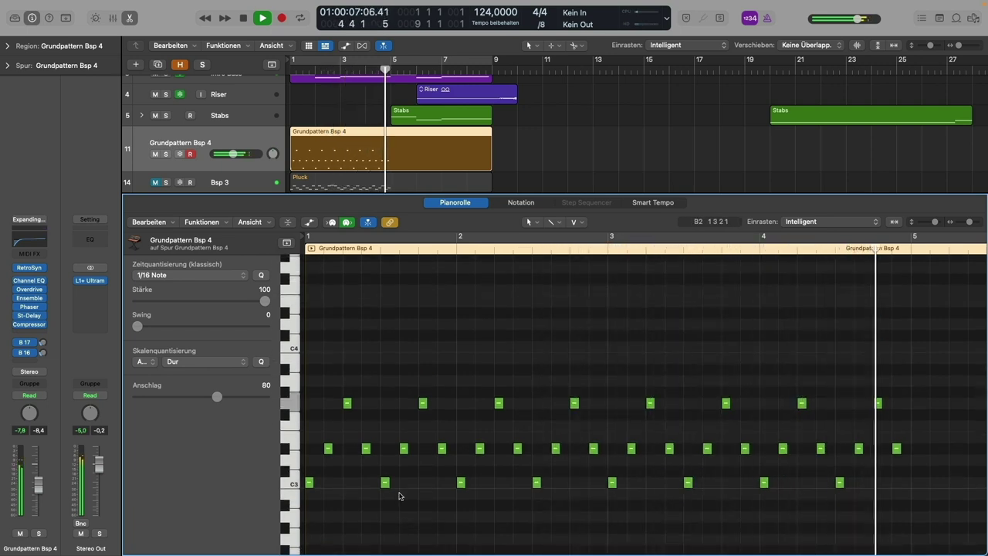
pyautogui.press('space')
# - Transpose all notes of the chord arpeggio up one octave
pyautogui.press('super+a')
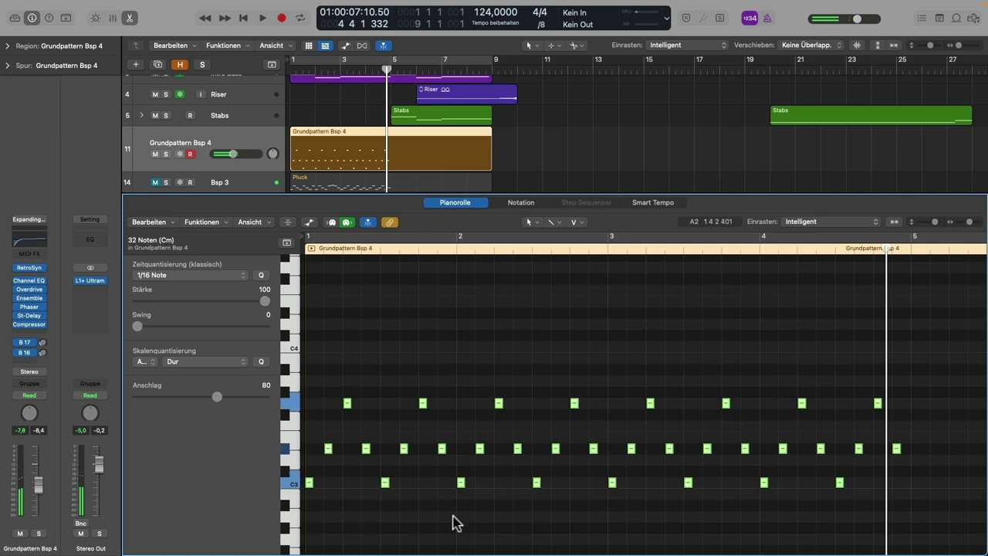
pyautogui.hotkey('alt', 'shift', 'Up')
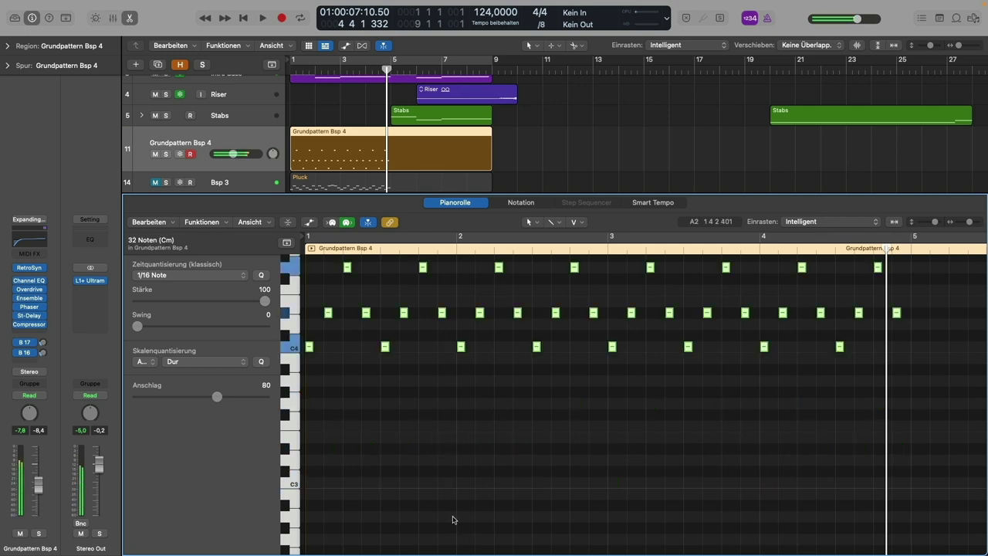
pyautogui.scroll(3, 532, 470)
pyautogui.click(453, 520)
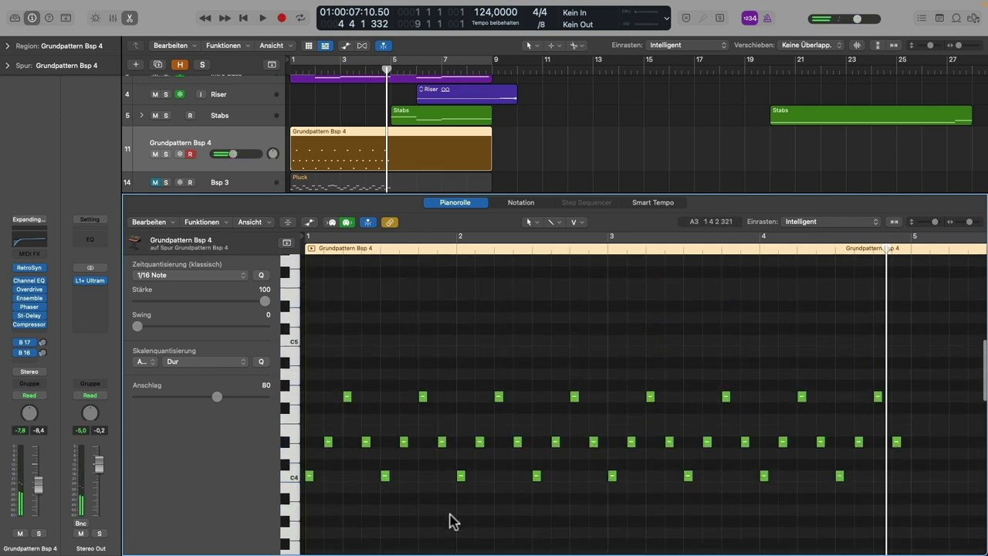
# - Lower all G4 notes by one octave to G3 and play the arpeggio from the start of bar 1
pyautogui.moveTo(904, 353); pyautogui.dragTo(325, 355)
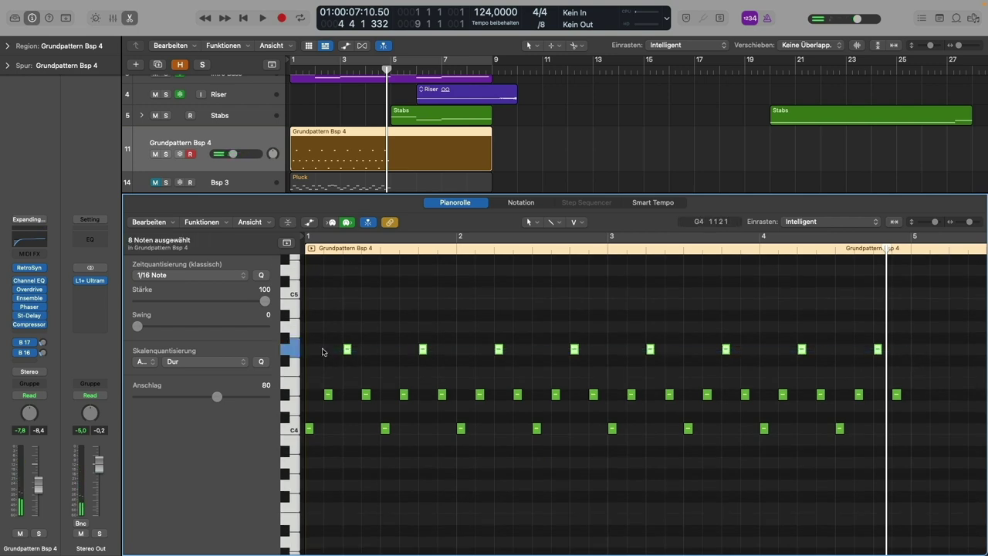
pyautogui.hotkey('alt', 'shift', 'Down')
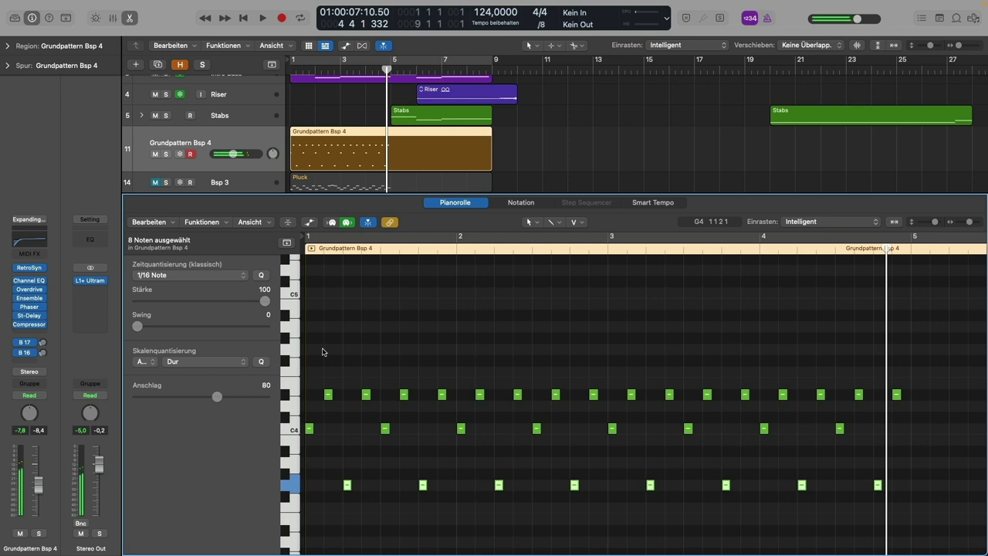
pyautogui.press('Return')
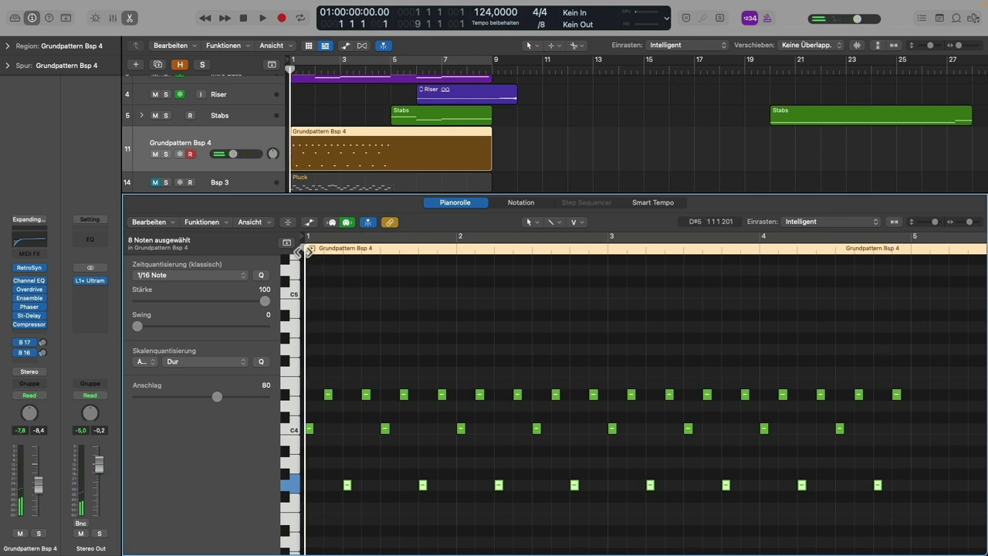
pyautogui.press('space')
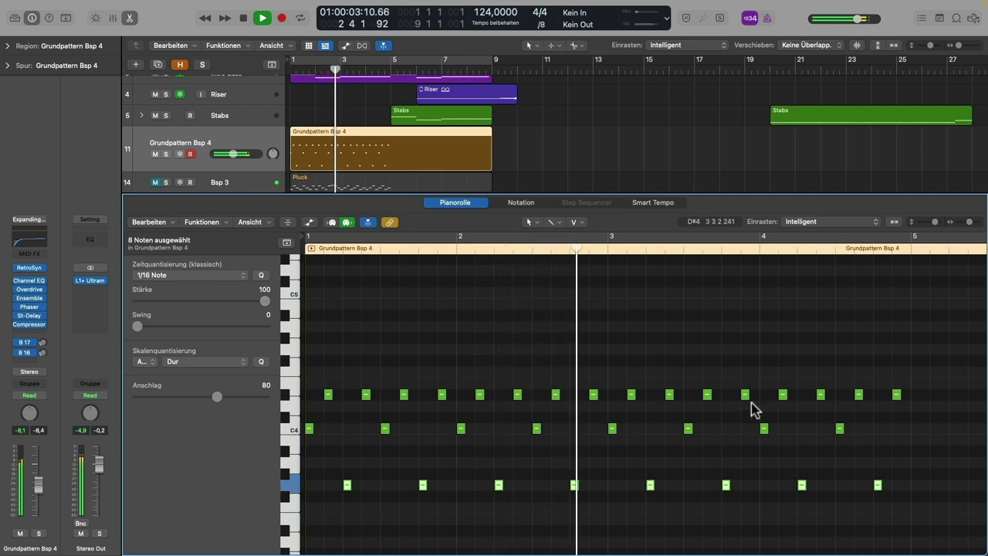
pyautogui.press('space')
# - Lower all D#4 notes by one octave to D#3 and play the arpeggio from the start of bar 1
pyautogui.moveTo(923, 391); pyautogui.dragTo(317, 395)
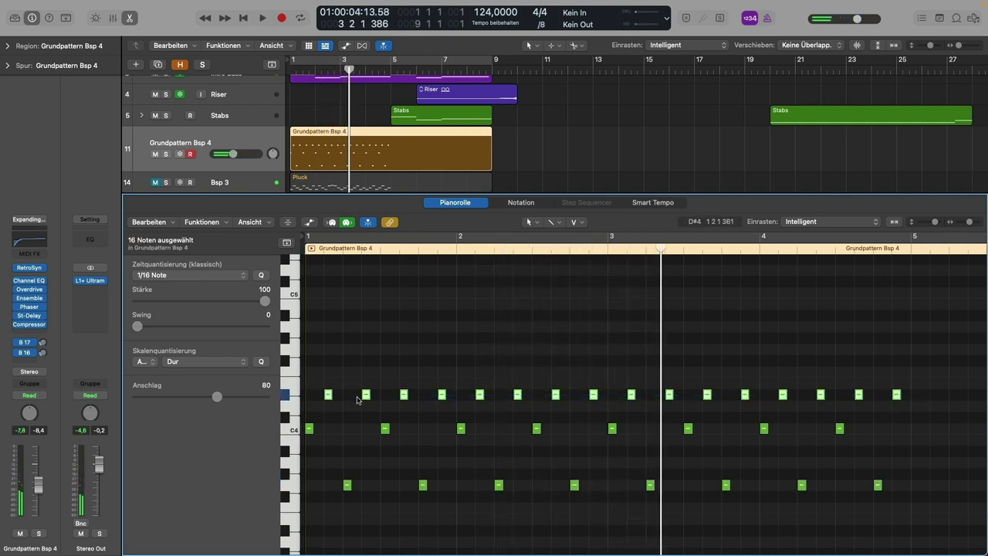
pyautogui.hotkey('alt', 'shift', 'Down')
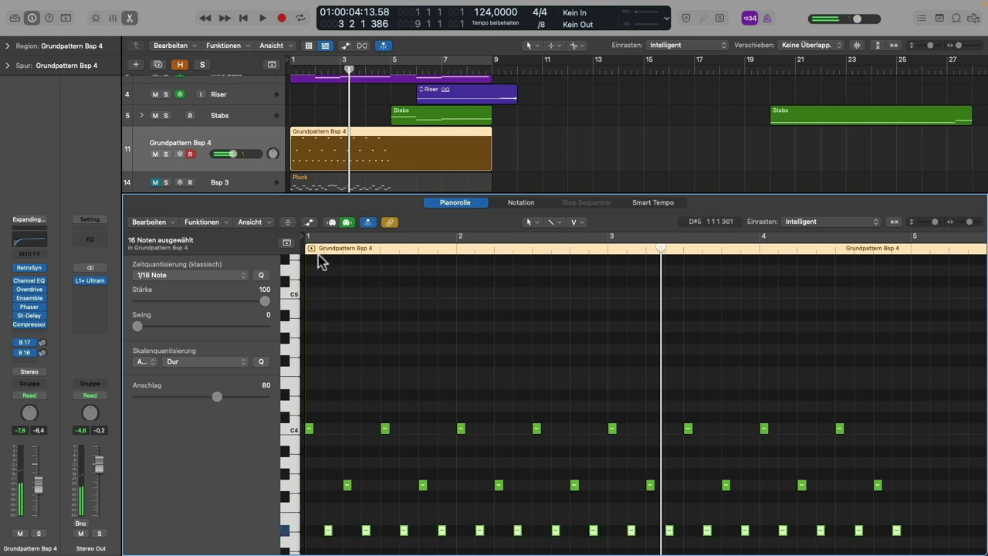
pyautogui.press('Return')
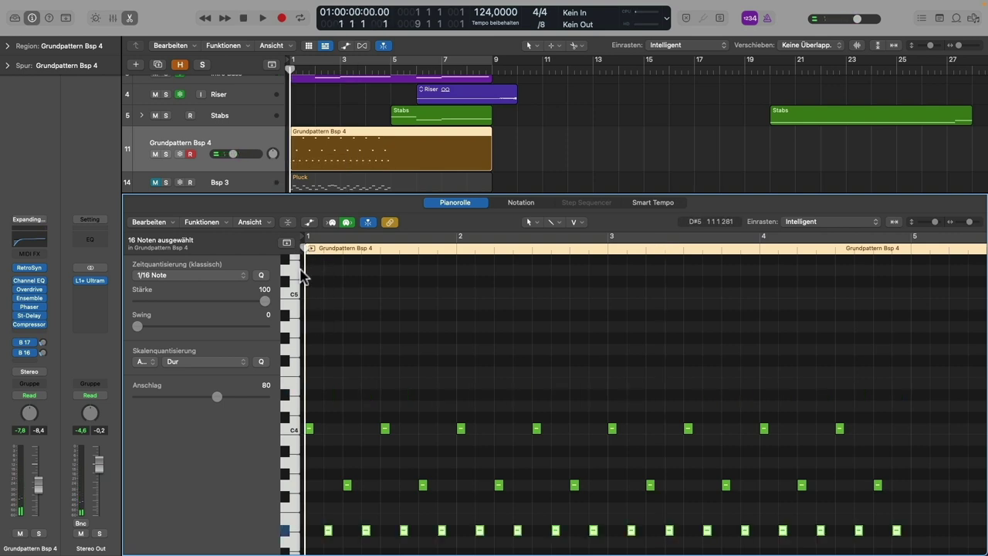
pyautogui.press('space')
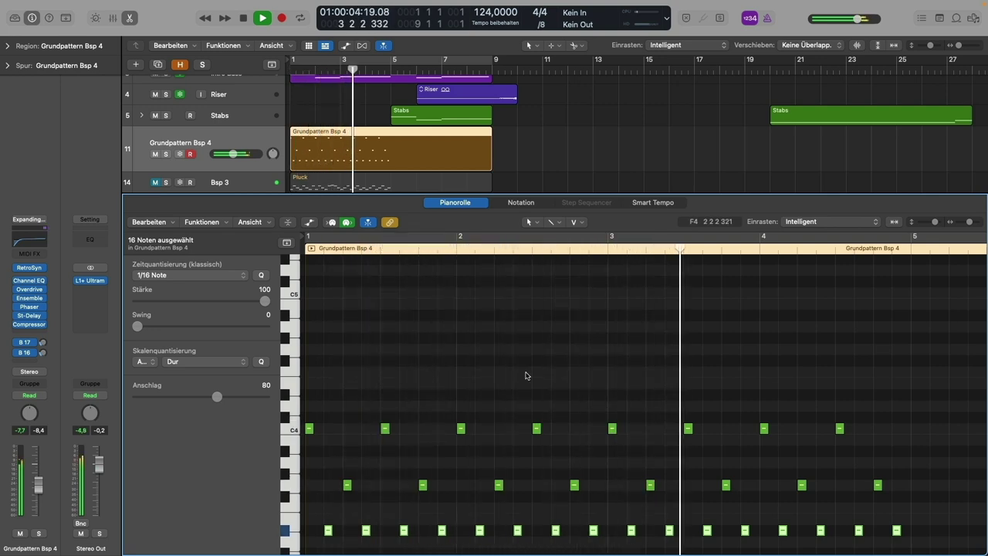
pyautogui.press('space')
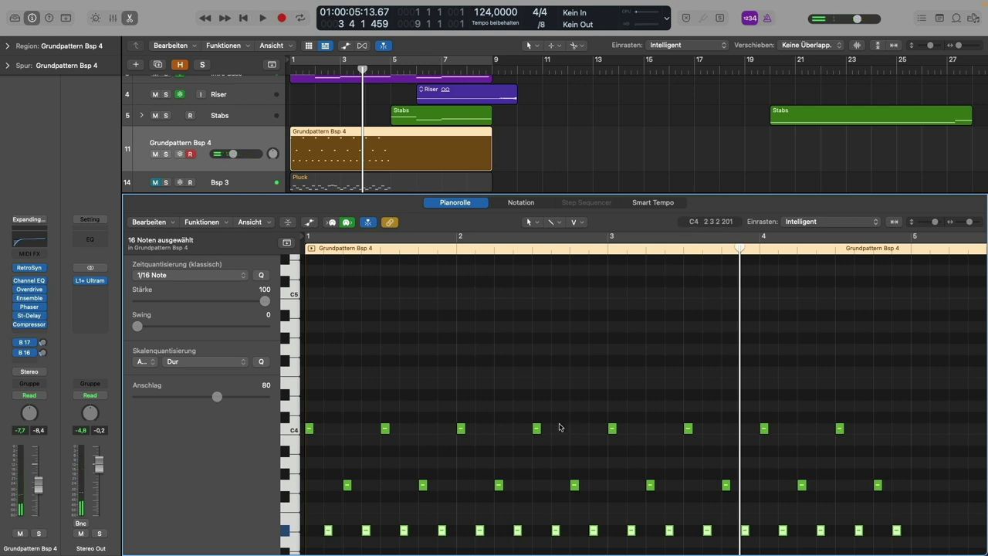
# - Switch to the Pluck region on the Bsp 3 track and play its arpeggio from the start of bar 1
pyautogui.press('Return')
pyautogui.press('Down')
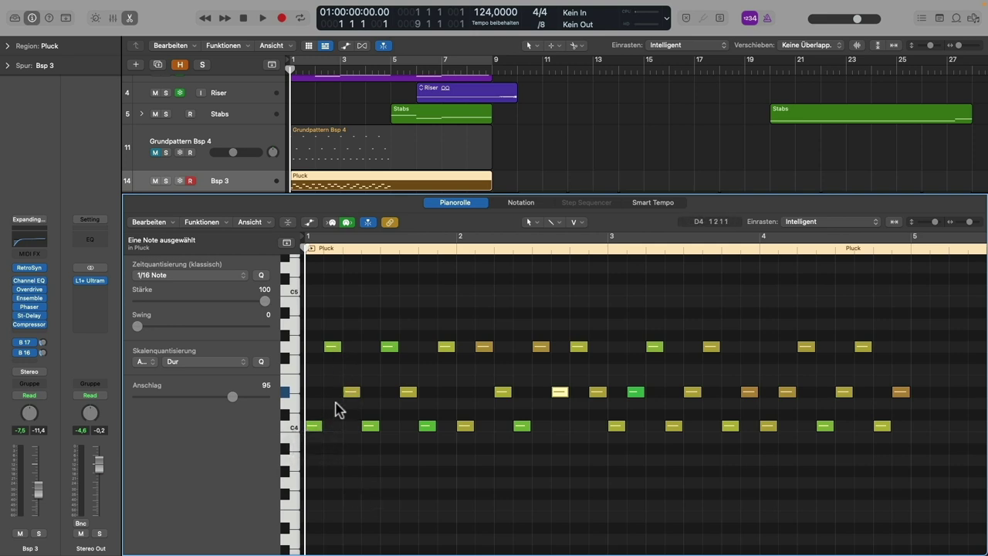
pyautogui.press('space')
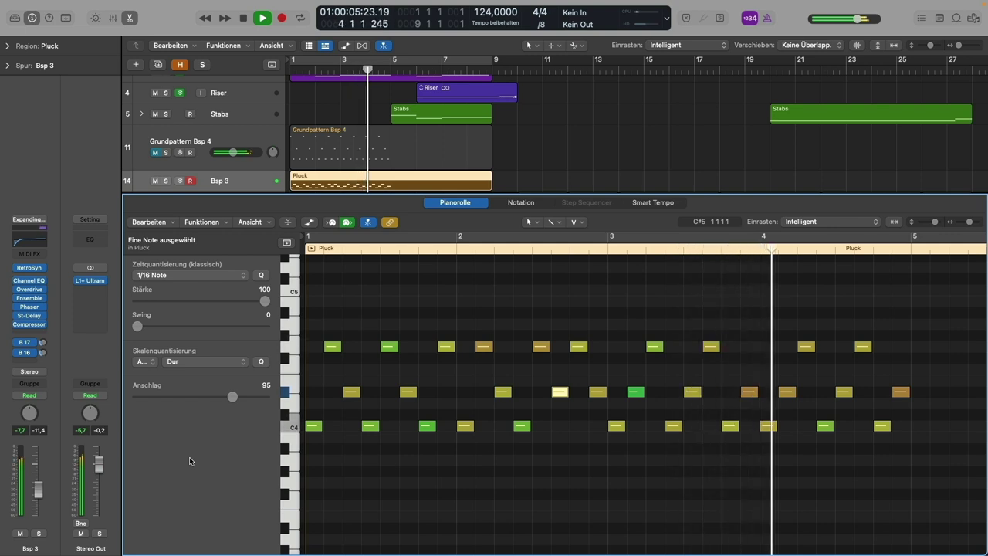
pyautogui.press('space')
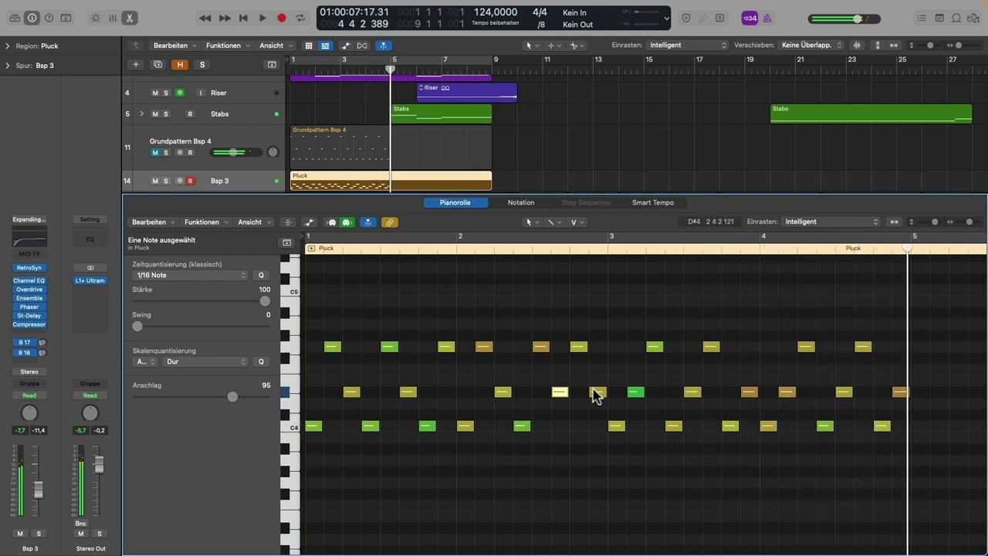
# - Raise the selected D#4 note after beat 3 of bar 2 to G#4 and play the Pluck pattern from the start
pyautogui.moveTo(560, 391); pyautogui.dragTo(561, 336)
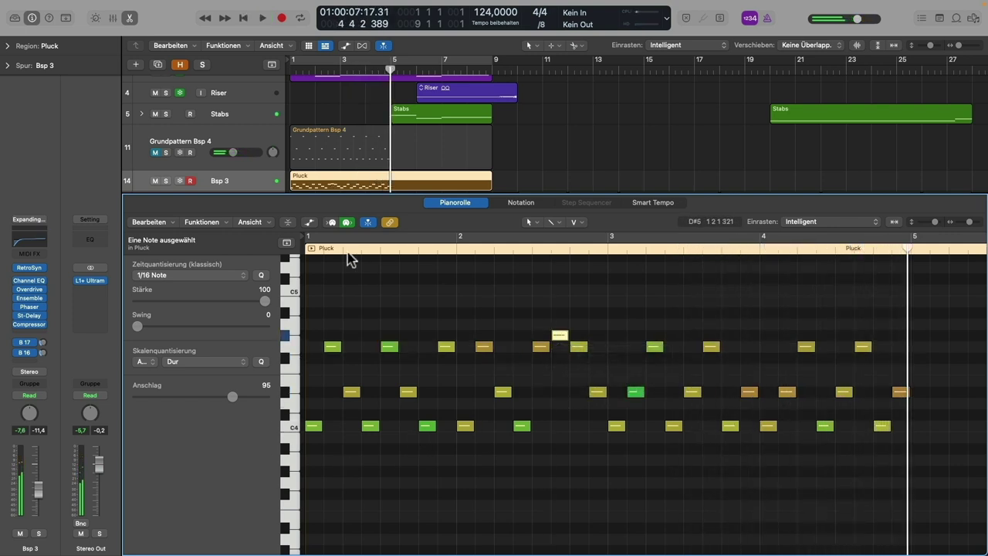
pyautogui.press('Return')
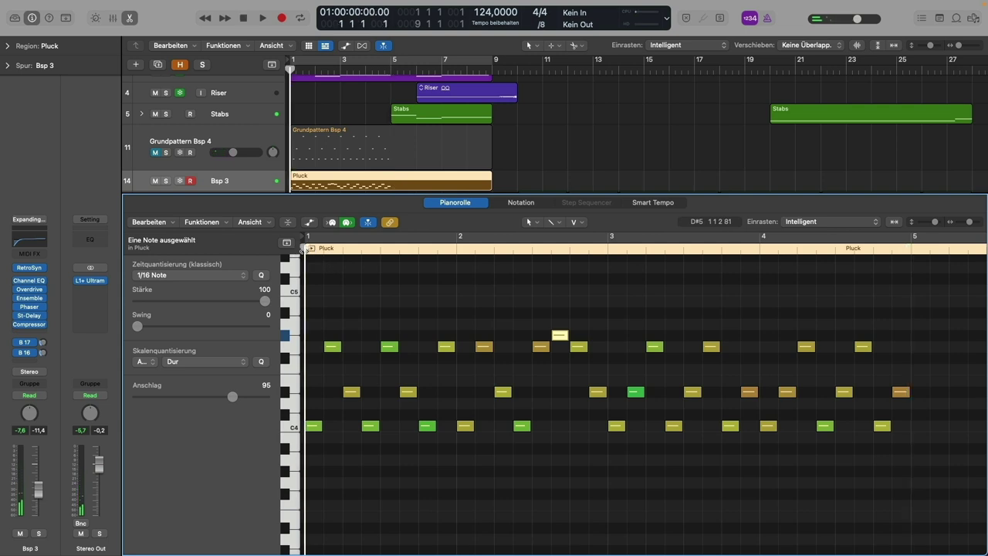
pyautogui.press('space')
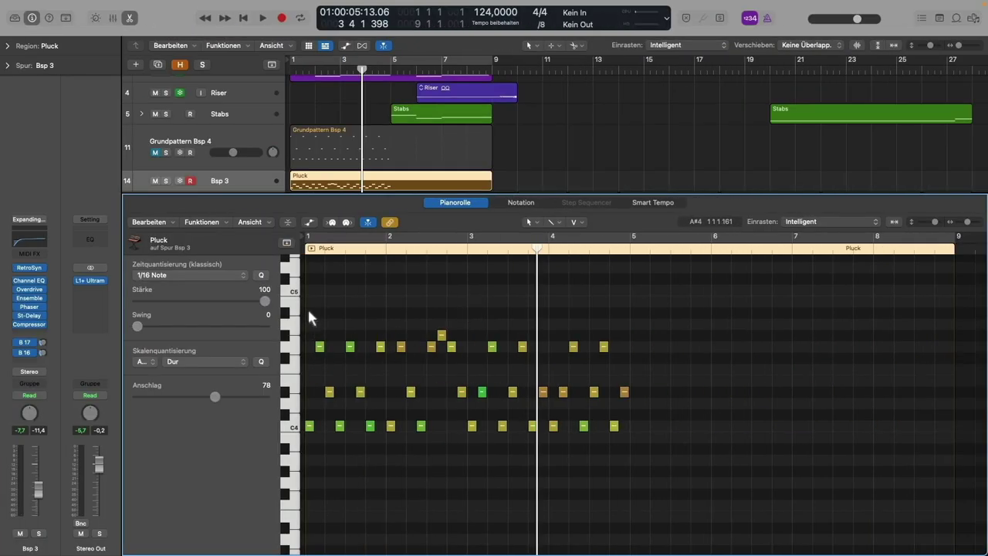
# - Swap the Pluck pattern's halves so the notes of bars 3–4 come first from bar 1, followed by those of bars 1–2, and play it
pyautogui.moveTo(309, 312); pyautogui.dragTo(462, 461)
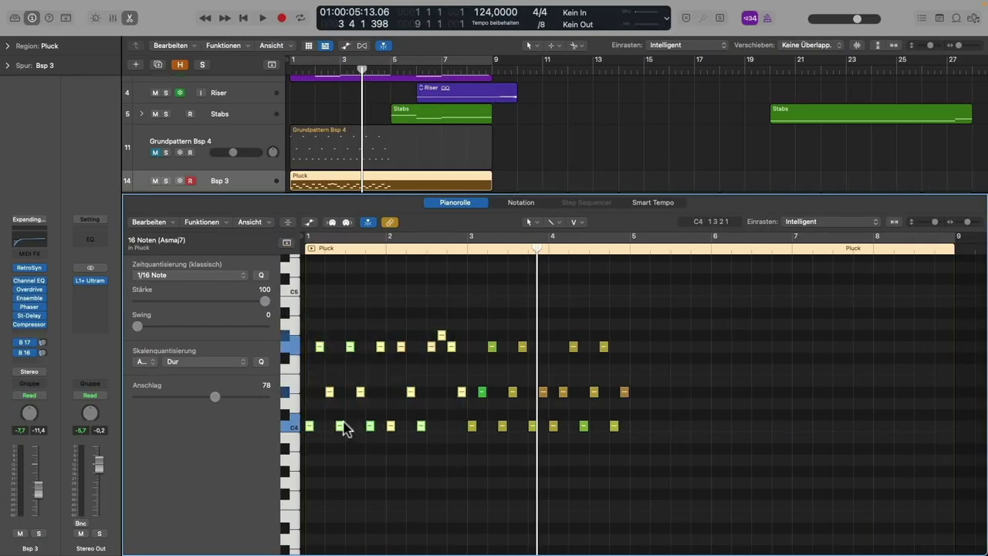
pyautogui.moveTo(312, 431); pyautogui.dragTo(636, 431)
pyautogui.moveTo(427, 300); pyautogui.dragTo(825, 479)
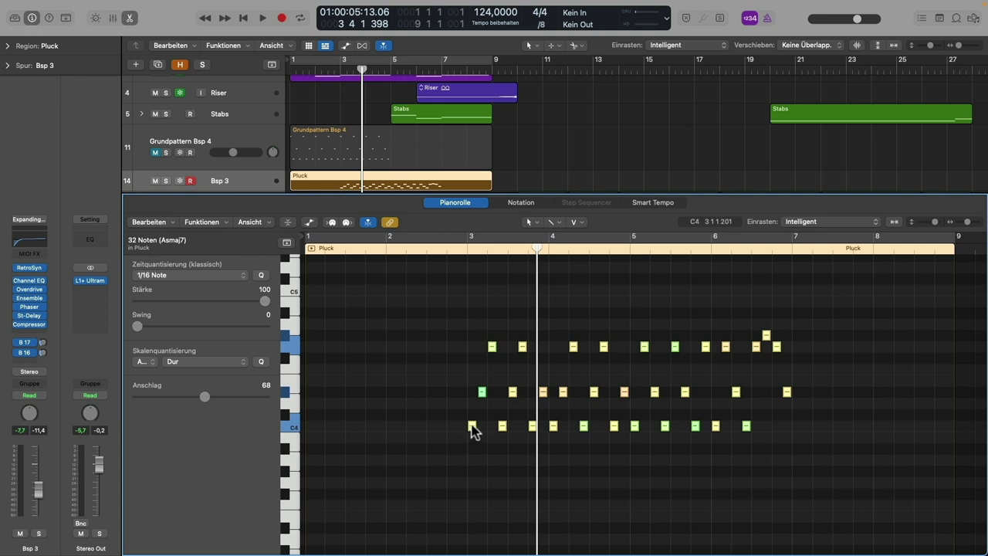
pyautogui.moveTo(472, 425); pyautogui.dragTo(310, 427)
pyautogui.click(346, 460)
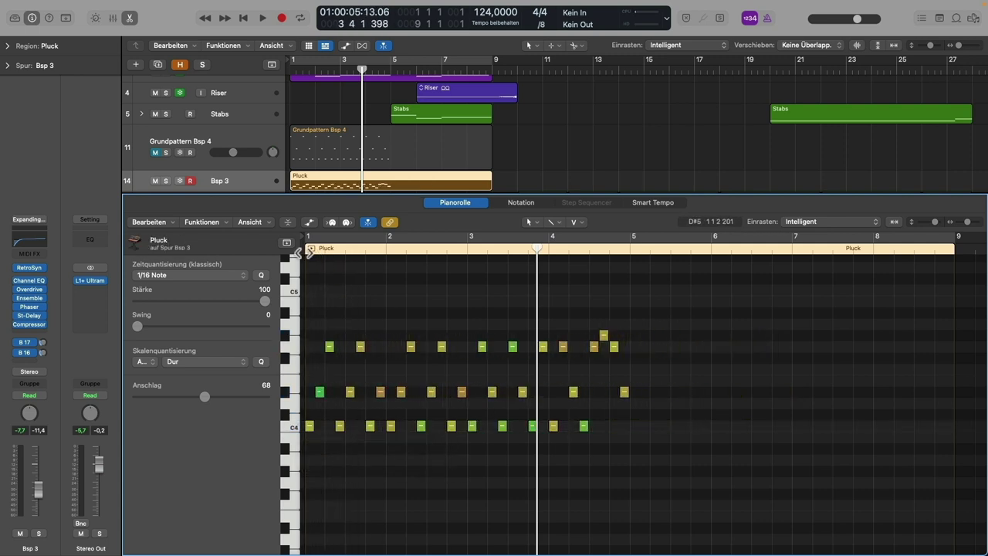
pyautogui.press('Return')
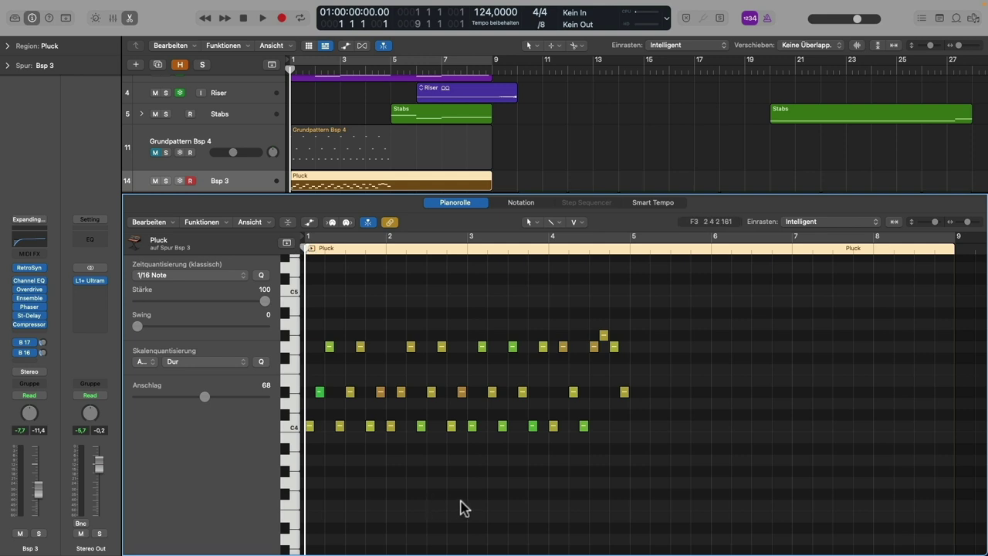
pyautogui.press('space')
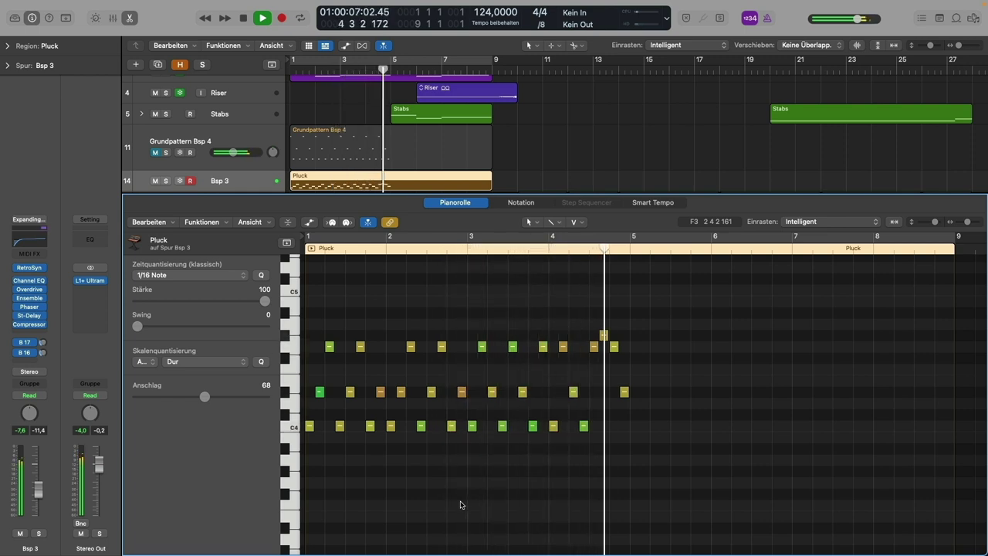
pyautogui.press('space')
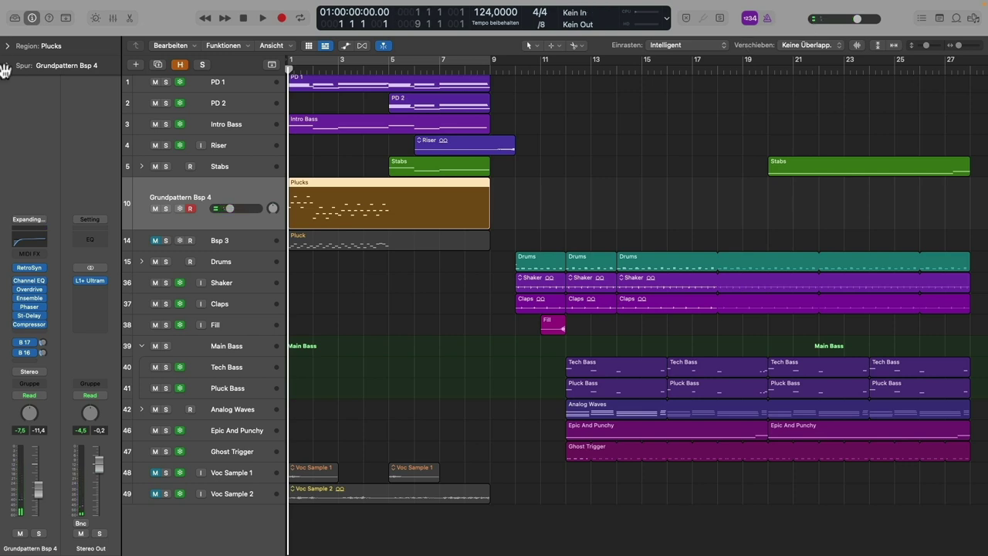
# - Open the Plucks region on the Grundpattern Bsp 4 track, play it and examine its arpeggio notes from the first C4
pyautogui.doubleClick(316, 183)
pyautogui.press('space')
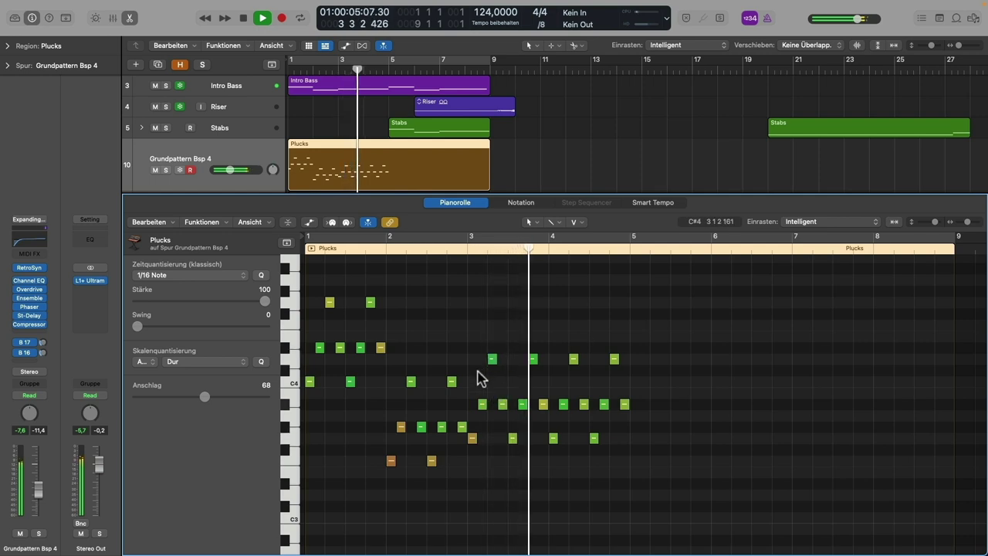
pyautogui.press('space')
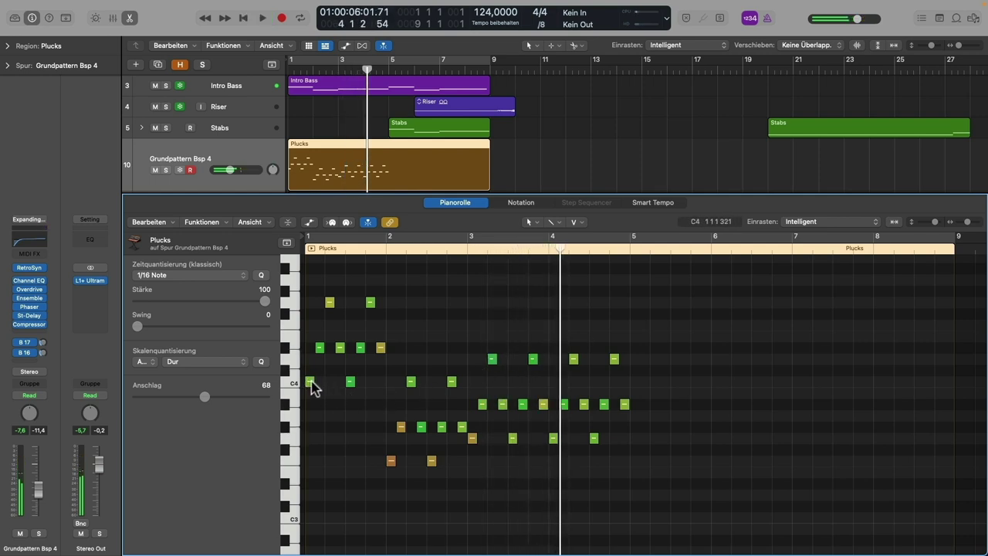
pyautogui.scroll(3, 308, 386)
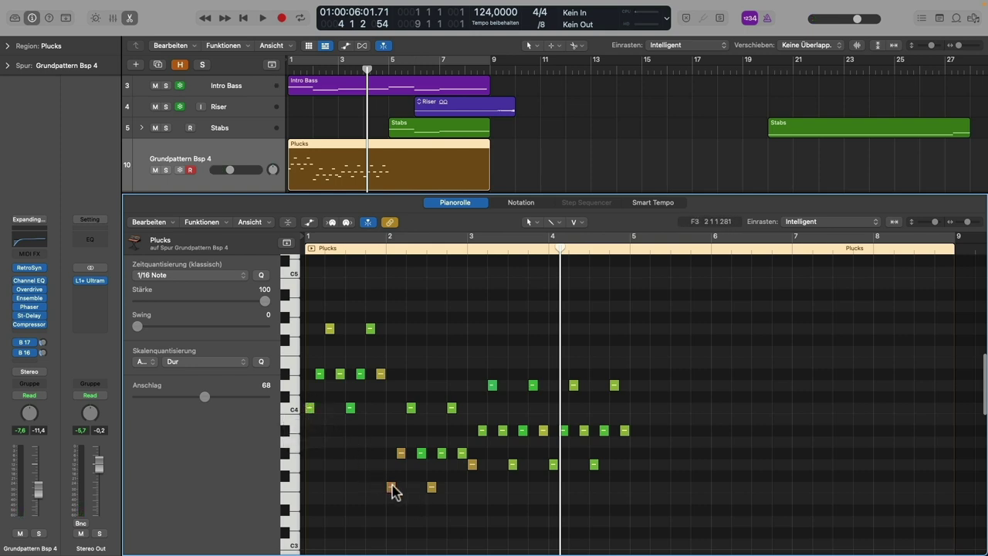
pyautogui.click(309, 409)
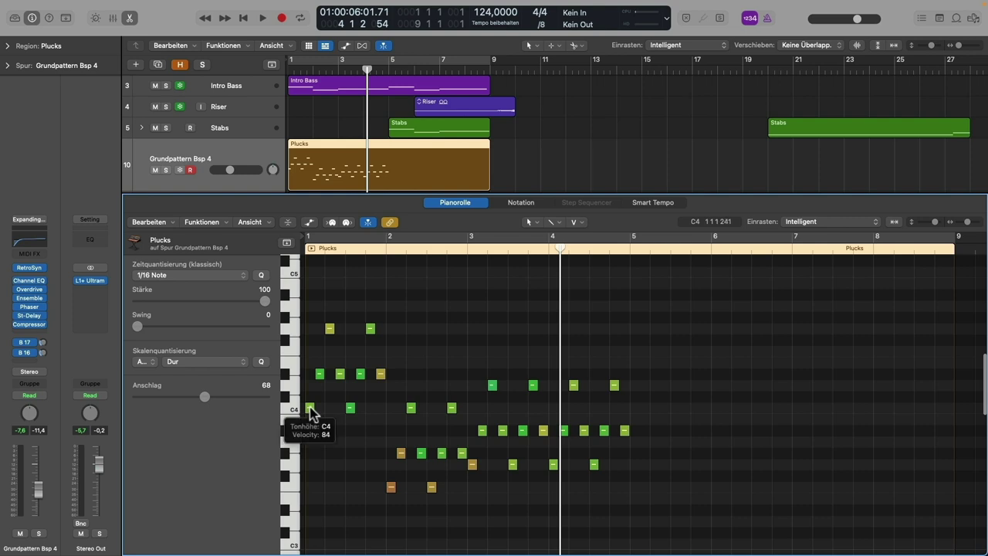
pyautogui.scroll(3, 333, 410)
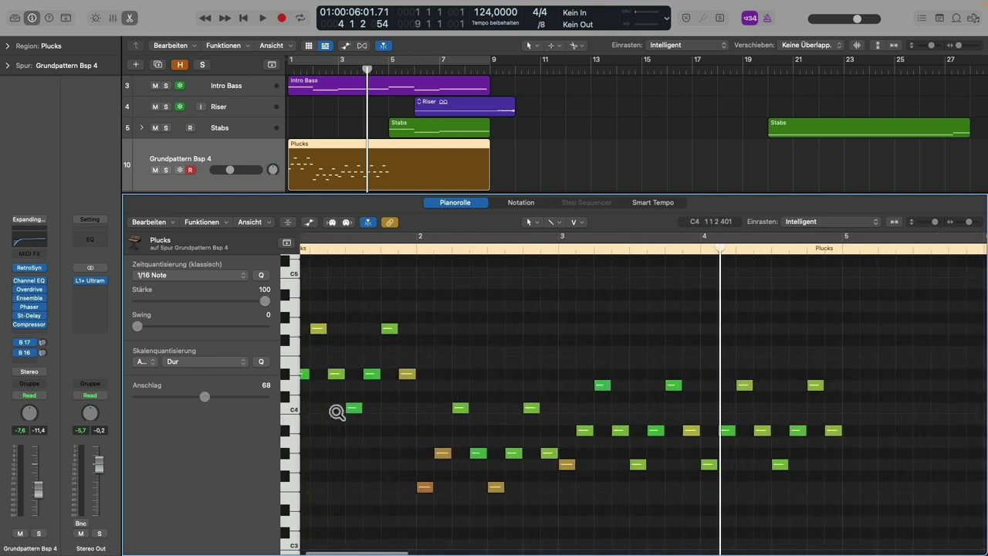
# - Swap the pitches of the first and third notes in the Plucks region's bar 1, making the first G4 and the third C4
pyautogui.hscroll(-3, 343, 415)
pyautogui.moveTo(315, 413); pyautogui.dragTo(315, 280)
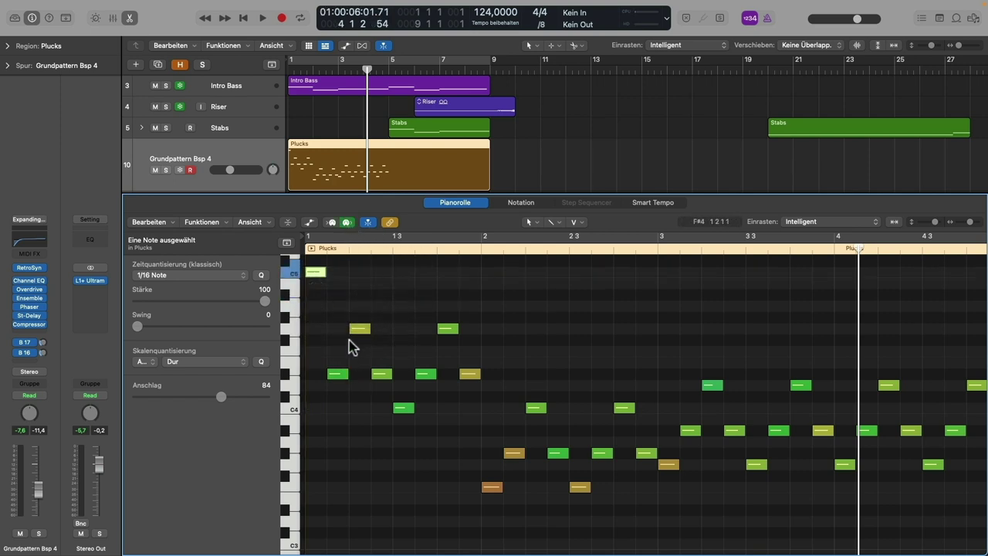
pyautogui.moveTo(358, 329); pyautogui.dragTo(357, 407)
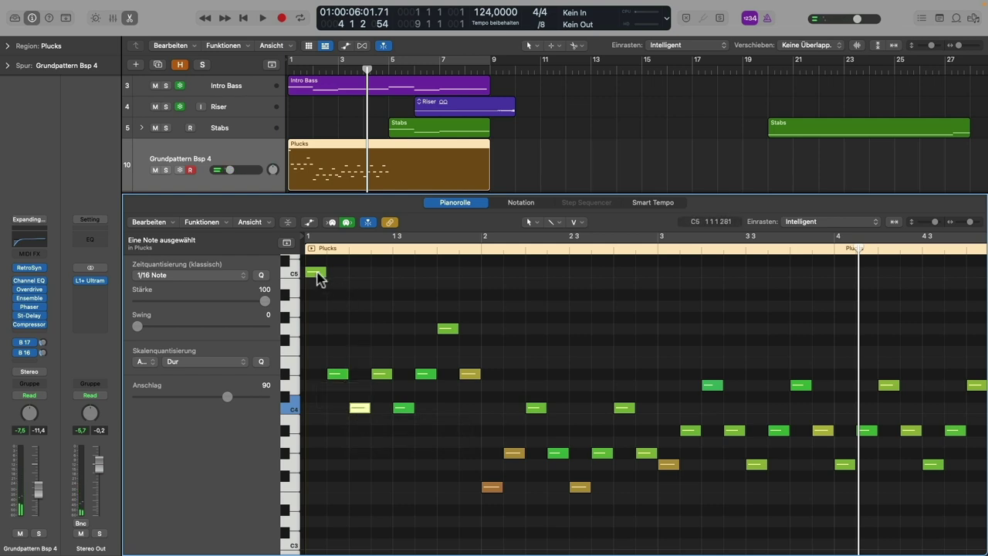
pyautogui.moveTo(318, 275); pyautogui.dragTo(318, 330)
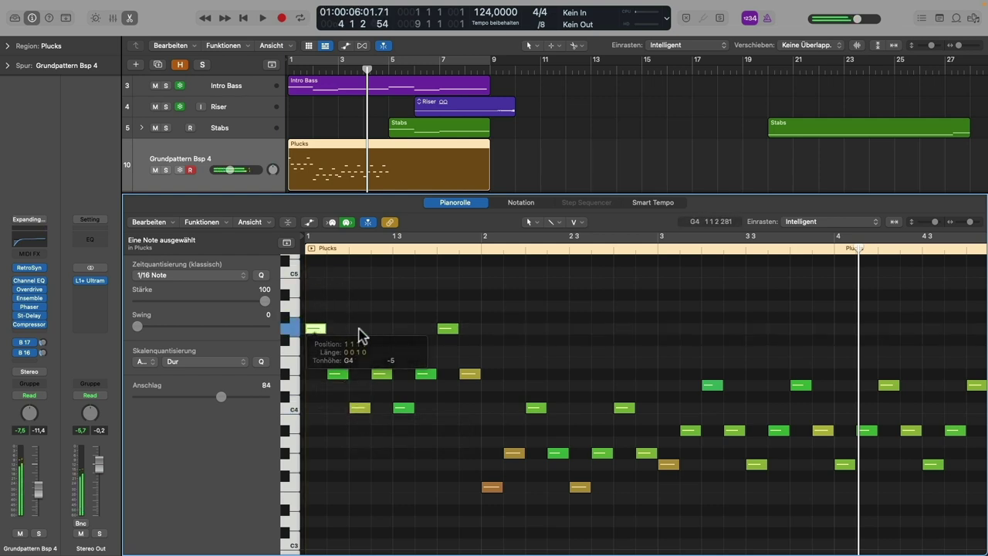
# - Rearrange the rest of bar 1 into falling G4–D#4–C4 groups, start bar 2 with C4–G#3–F3, and play the pattern from the start
pyautogui.click(403, 409)
pyautogui.click(382, 375)
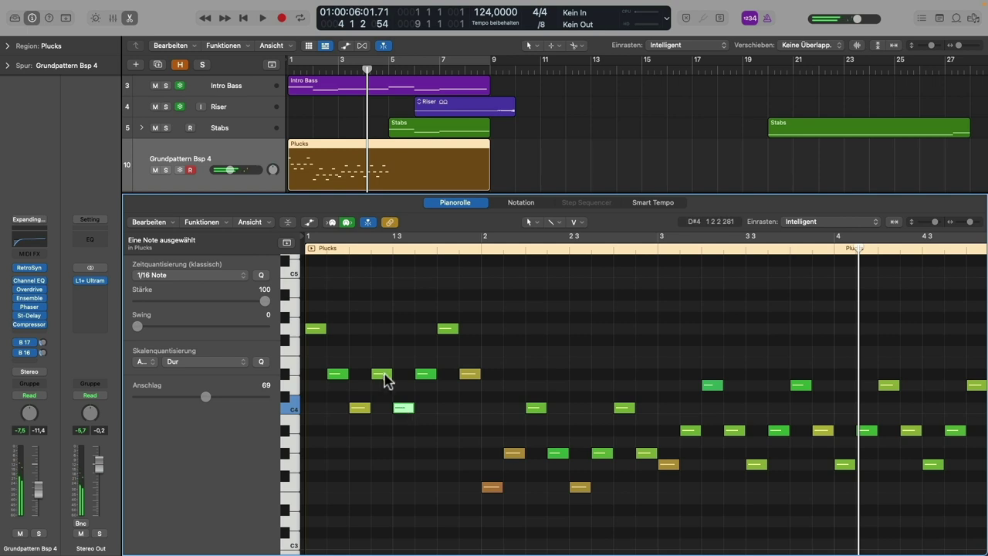
pyautogui.moveTo(381, 374); pyautogui.dragTo(380, 328)
pyautogui.moveTo(404, 408); pyautogui.dragTo(425, 409)
pyautogui.moveTo(495, 487); pyautogui.dragTo(538, 488)
pyautogui.press('Return')
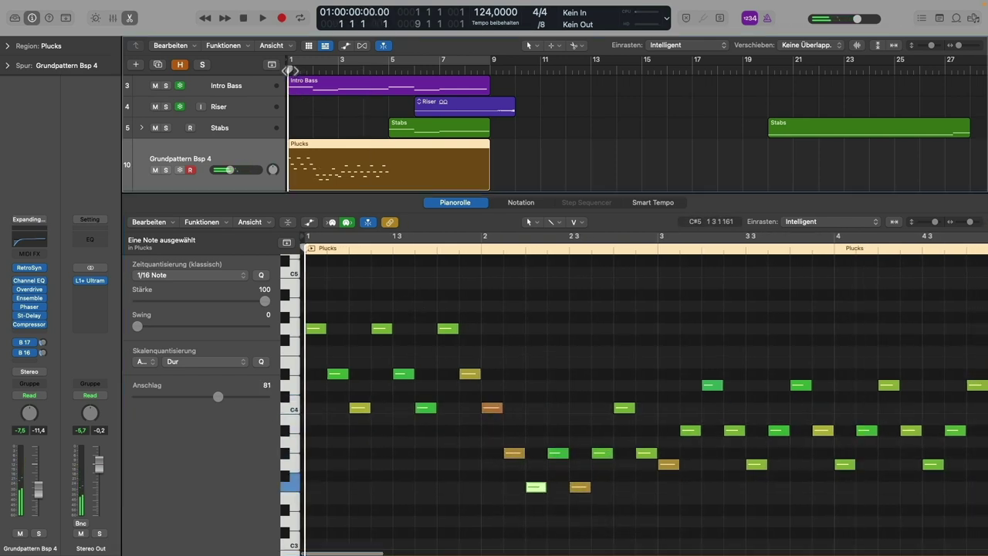
pyautogui.press('space')
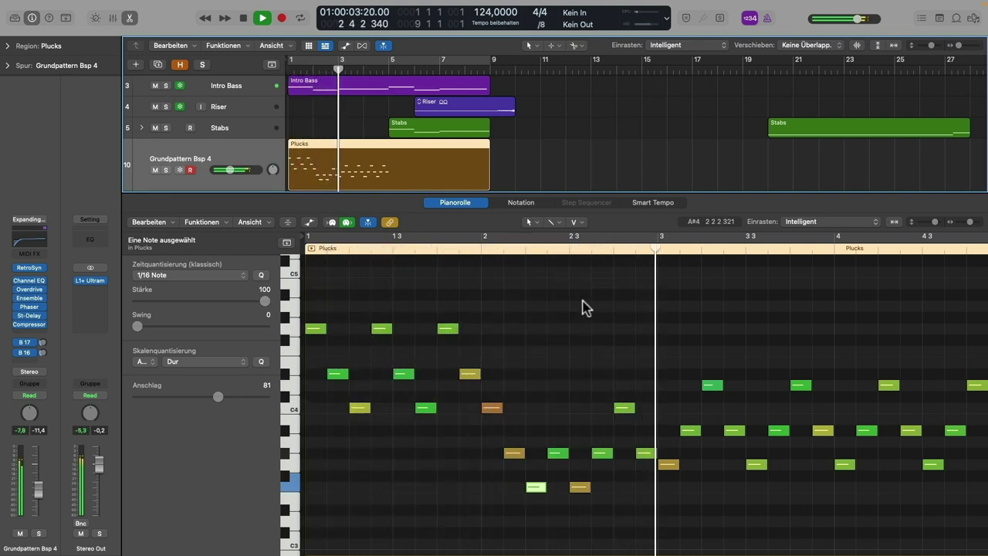
pyautogui.press('space')
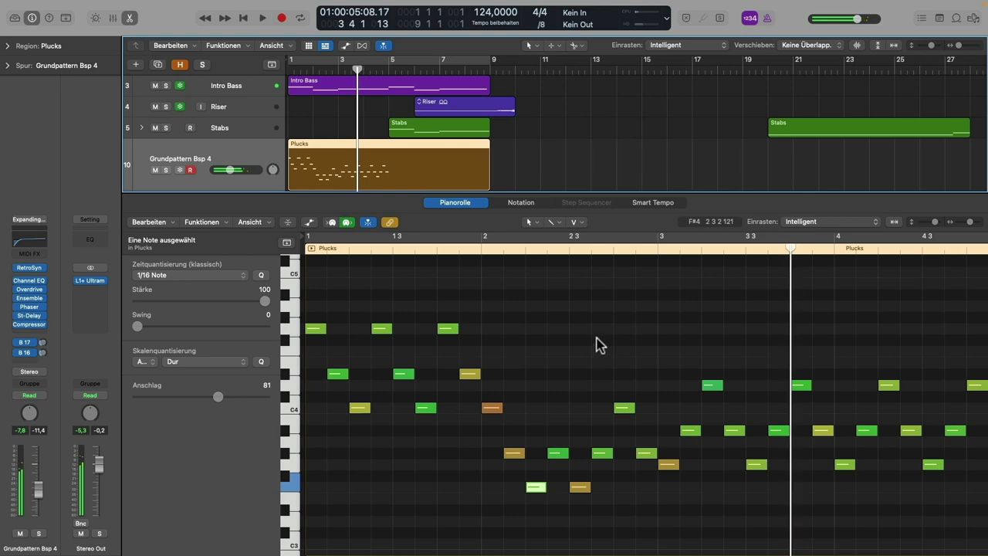
# - Switch to the Grundpattern Bsp 4 region on track 12 and play its arpeggio from bar 1
pyautogui.press('super+Left')
pyautogui.press('super+Left')
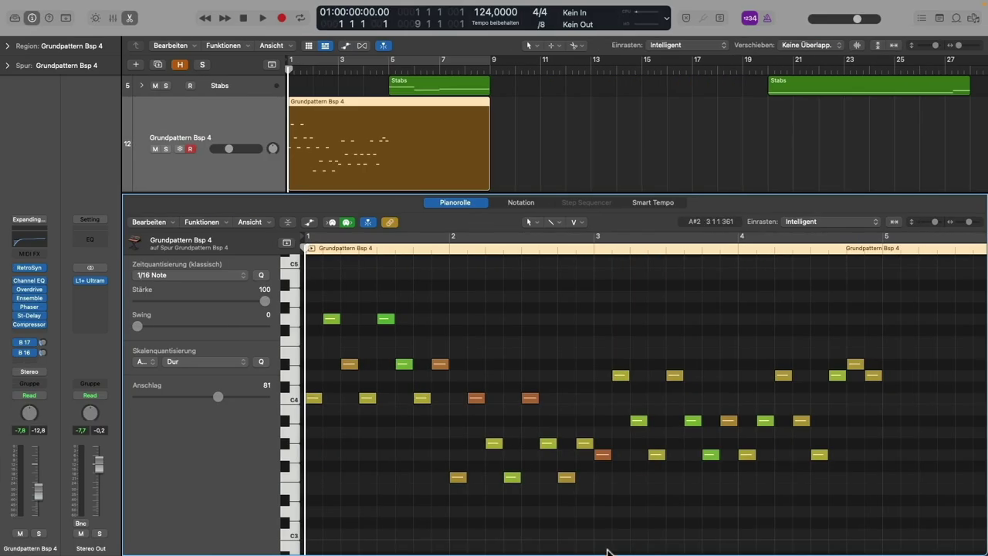
pyautogui.press('space')
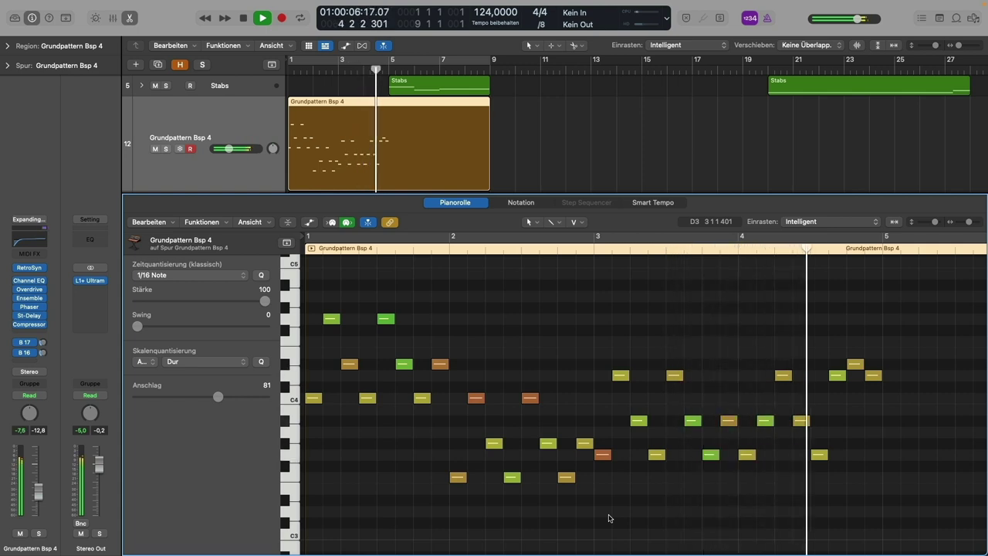
pyautogui.press('space')
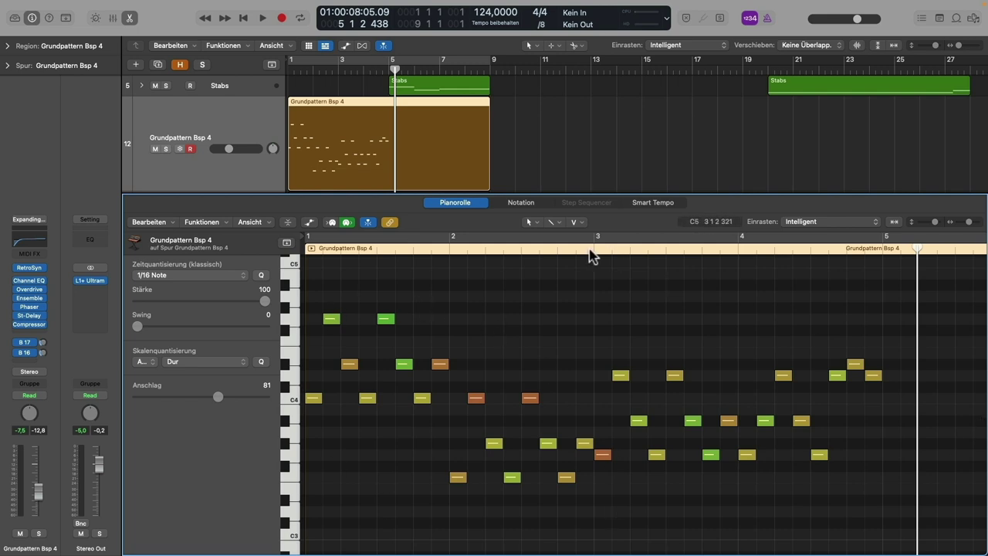
# - Close the piano roll, play the arrangement from bar 1 with Voc Sample 1 and Voc Sample 2 unmuted, and mute both tracks again
pyautogui.press('p')
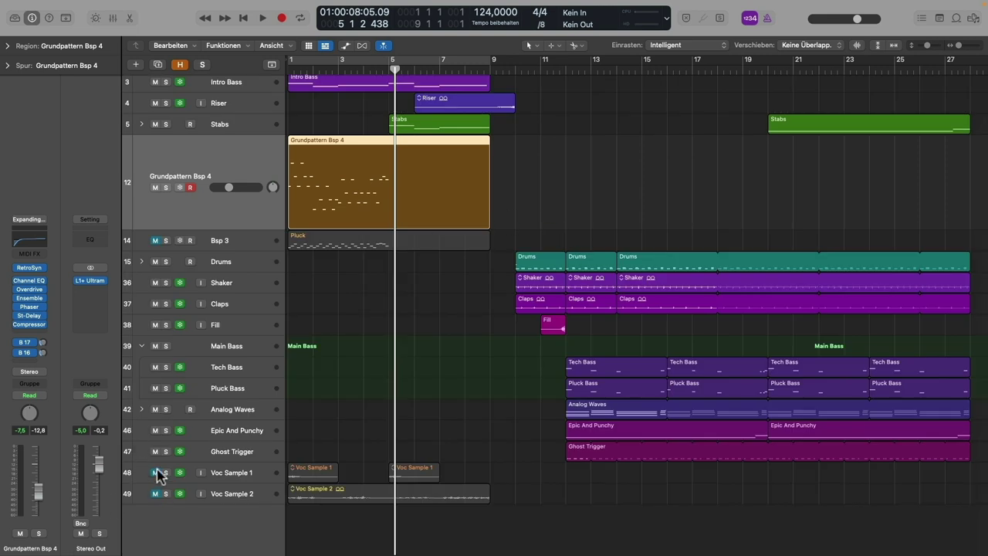
pyautogui.moveTo(155, 472); pyautogui.dragTo(156, 494)
pyautogui.click(292, 69)
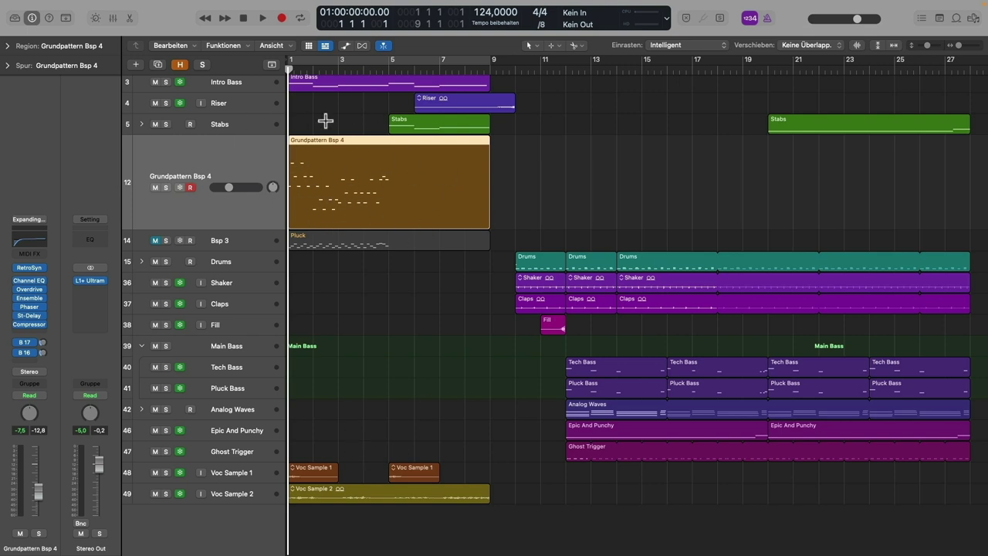
pyautogui.click(347, 494)
pyautogui.press('space')
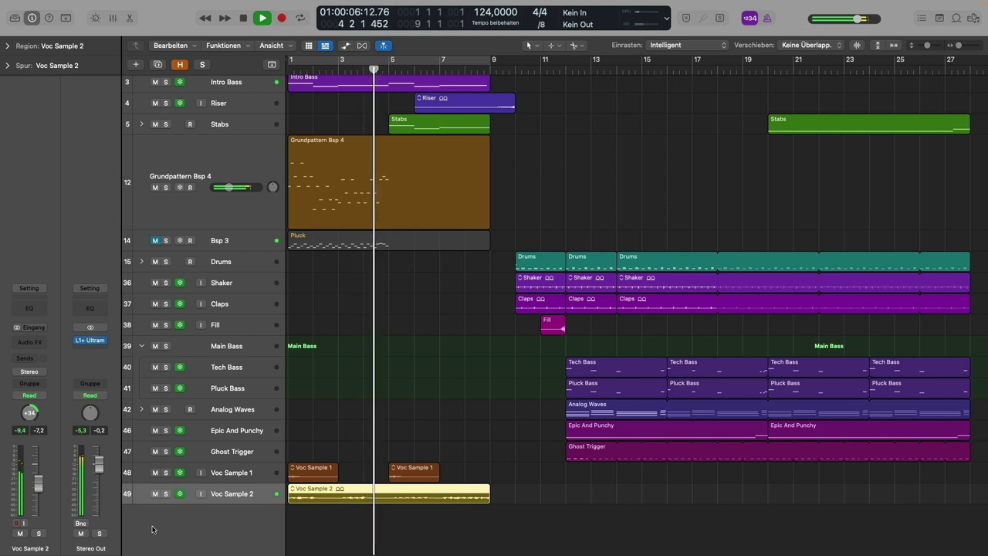
pyautogui.press('space')
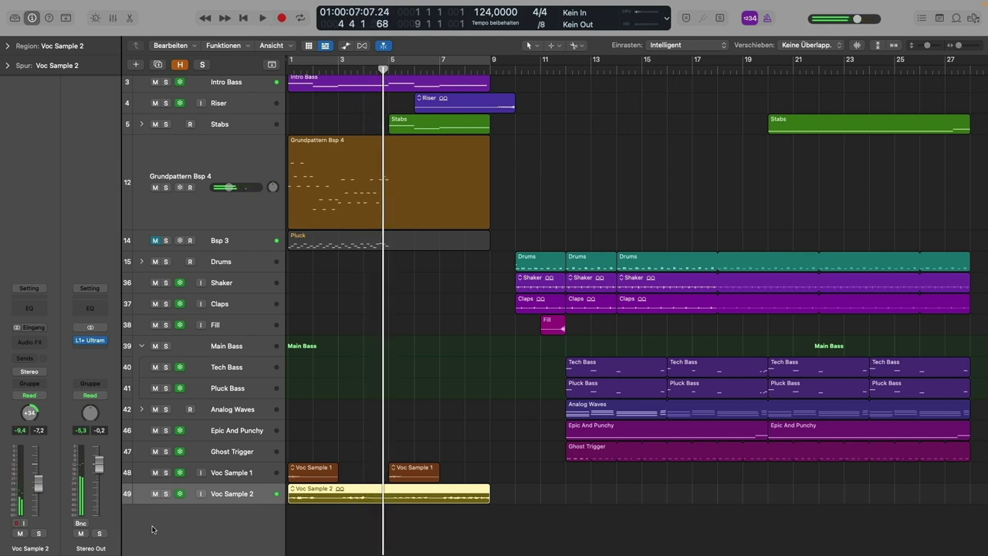
pyautogui.click(154, 473)
pyautogui.click(155, 494)
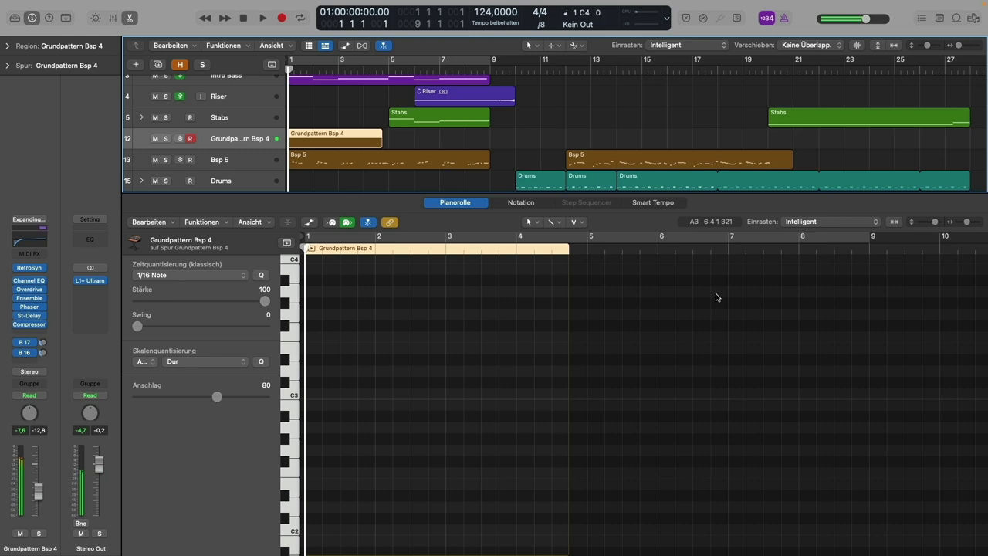
# - Switch to the Bsp 5 track, mute the Grundpattern Bsp 4 track and play the first Bsp 5 region from bar 1
pyautogui.press('Down')
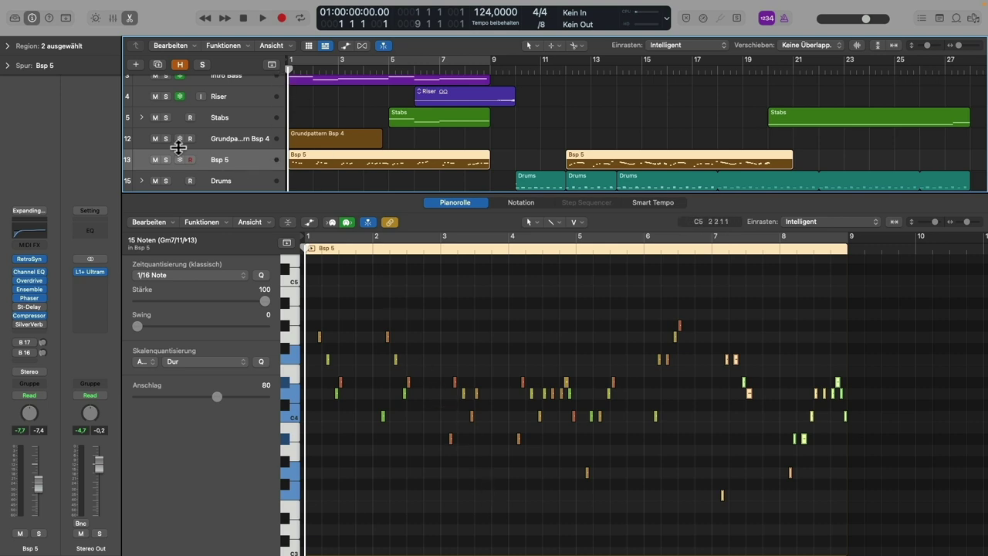
pyautogui.click(155, 138)
pyautogui.press('space')
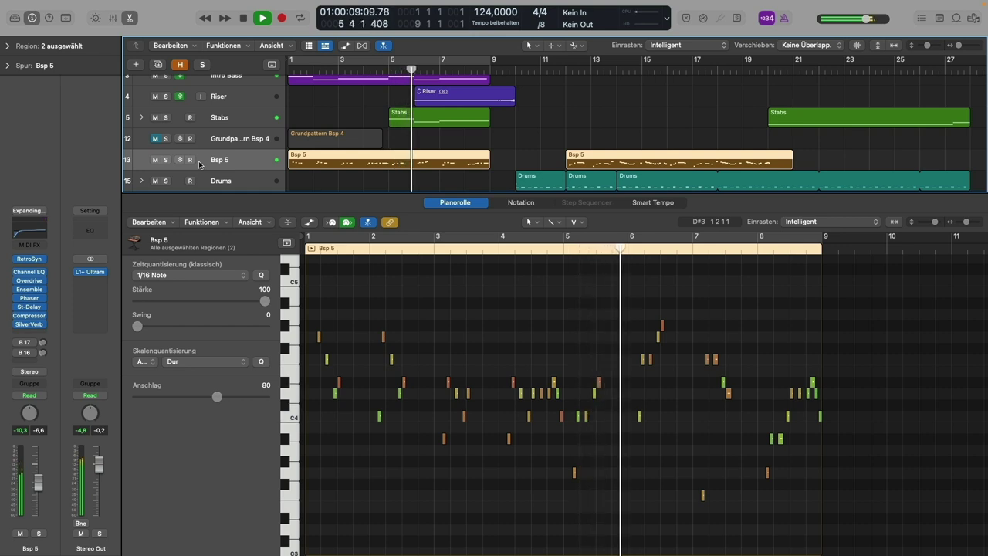
pyautogui.click(661, 324)
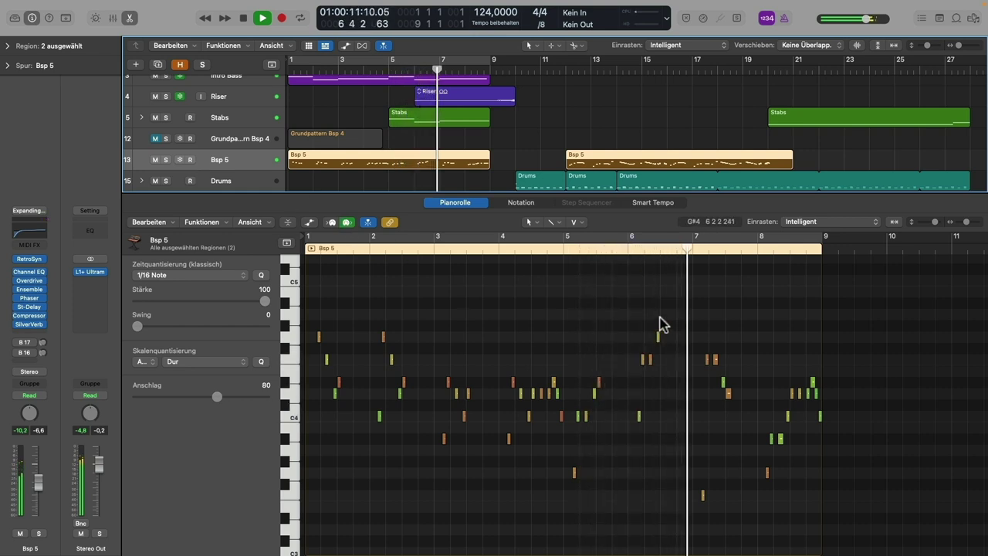
pyautogui.hscroll(3, 693, 417)
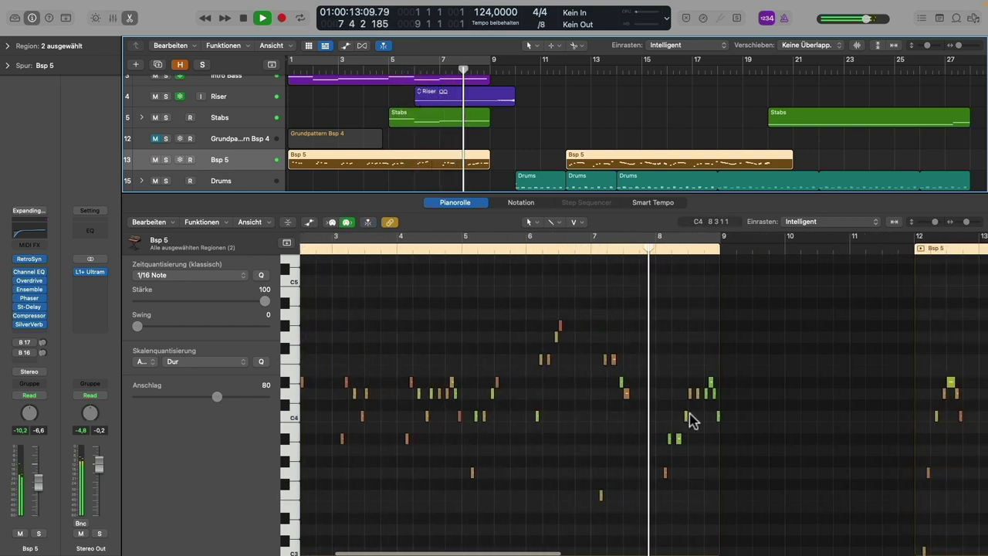
pyautogui.hscroll(10, 692, 416)
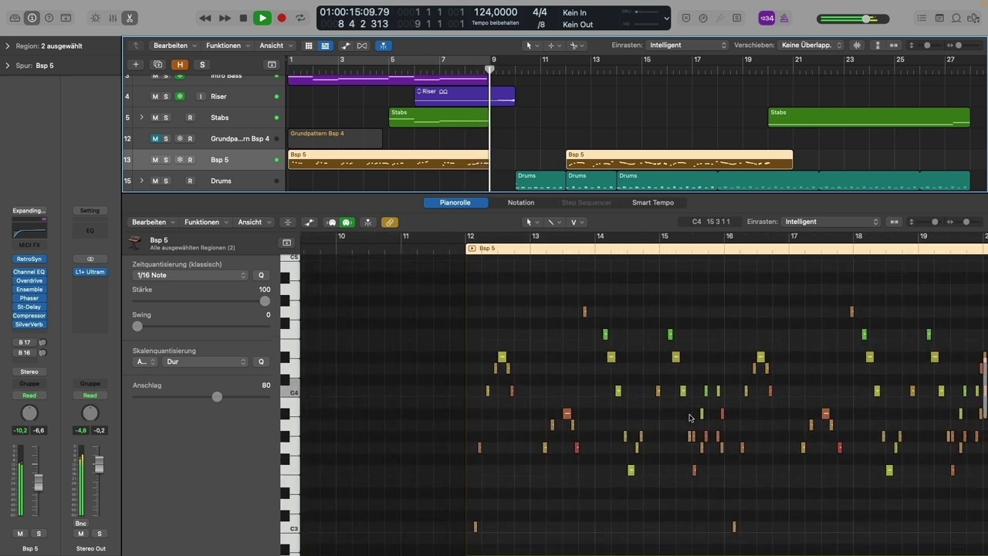
# - Play the second Bsp 5 region from bar 12, hide the inspector and examine its notes across bars 12–20
pyautogui.click(567, 72)
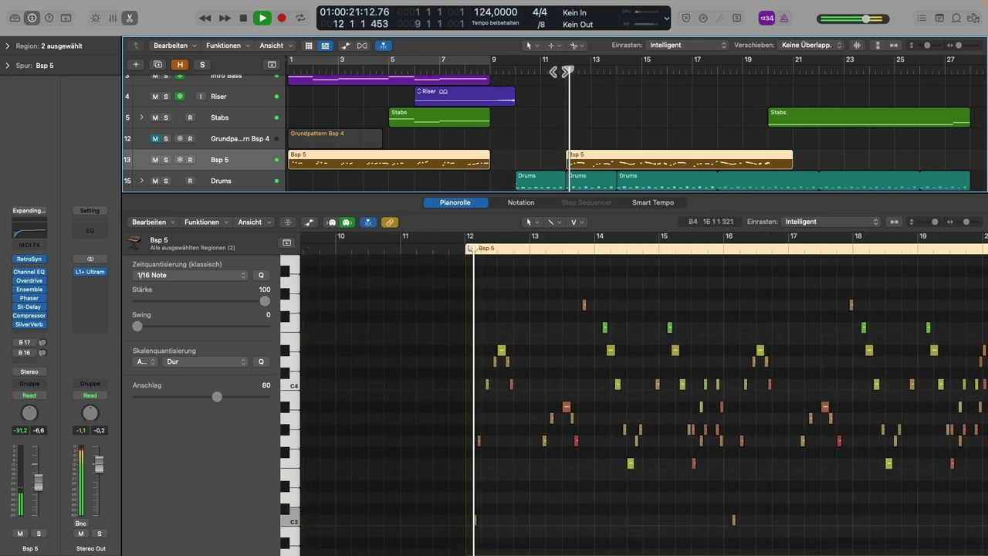
pyautogui.scroll(-1, 616, 433)
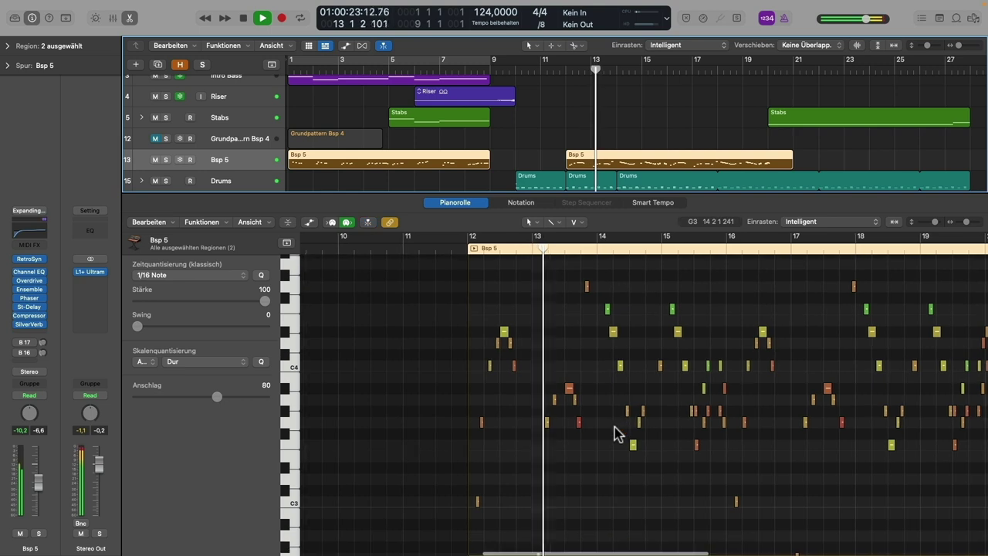
pyautogui.scroll(3, 613, 431)
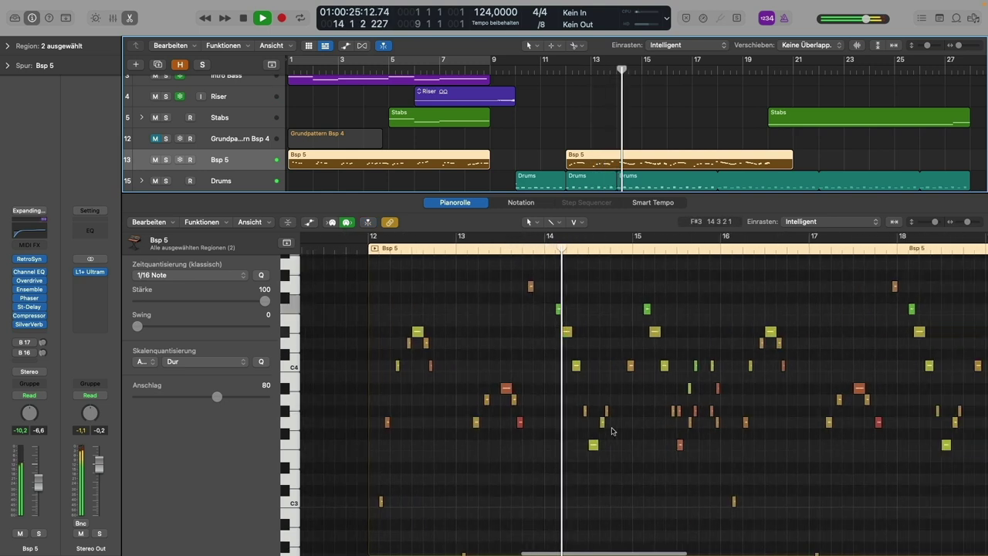
pyautogui.press('i')
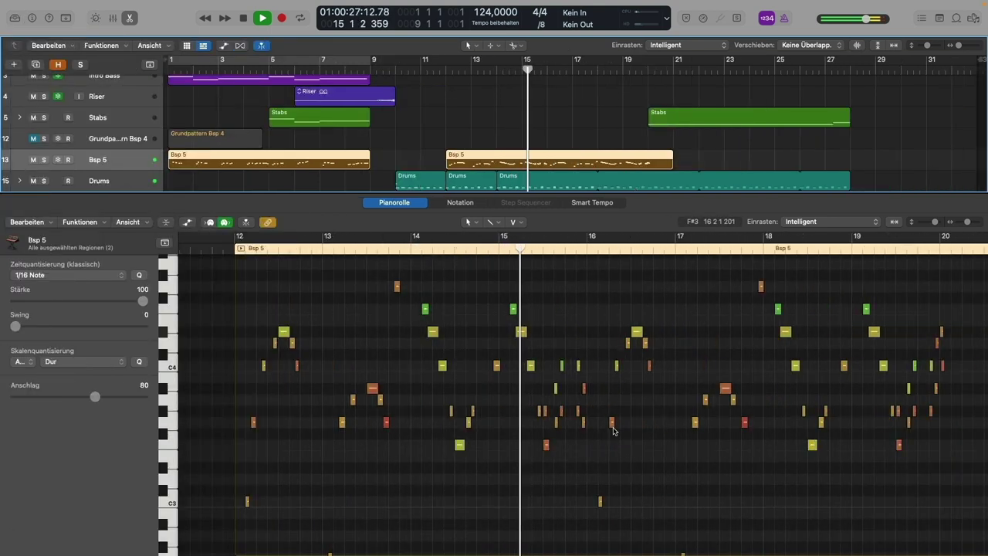
pyautogui.press('super+Up')
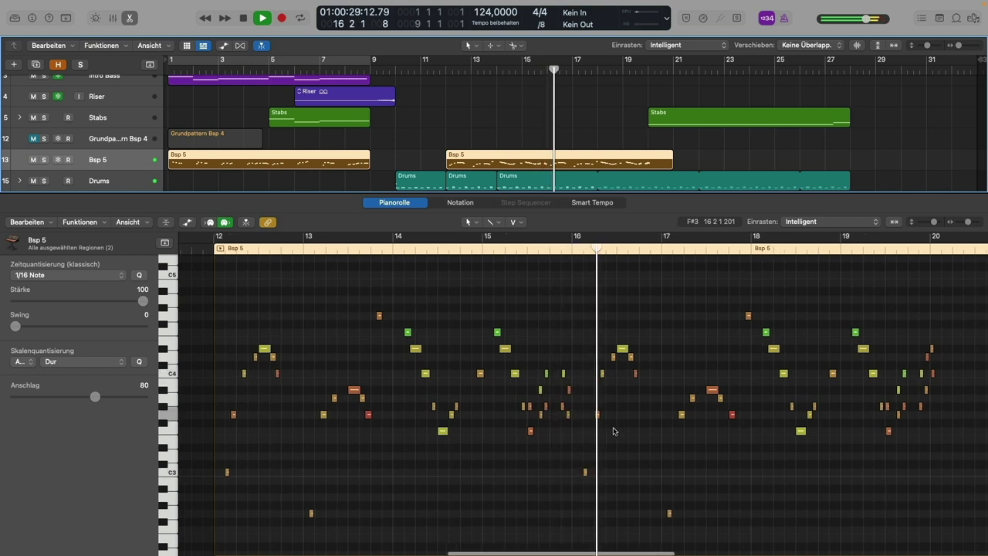